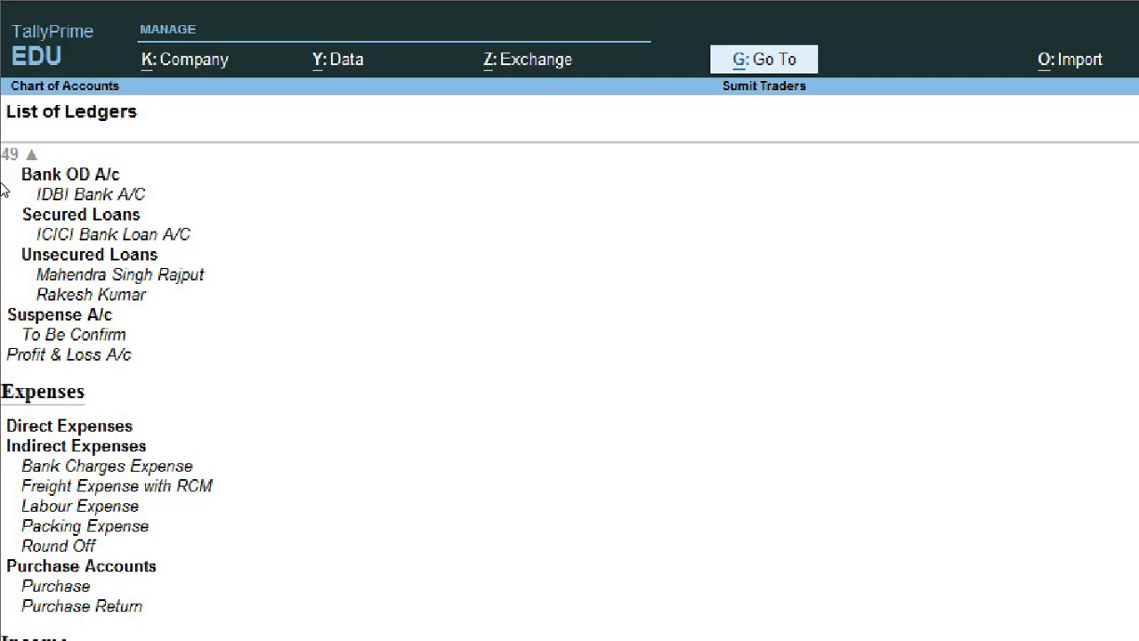
Review the ledgers under Bank Accounts, Cash-in-Hand and Loans & Advances (Asset), starting from the beginning of the ledger list
key(Home)
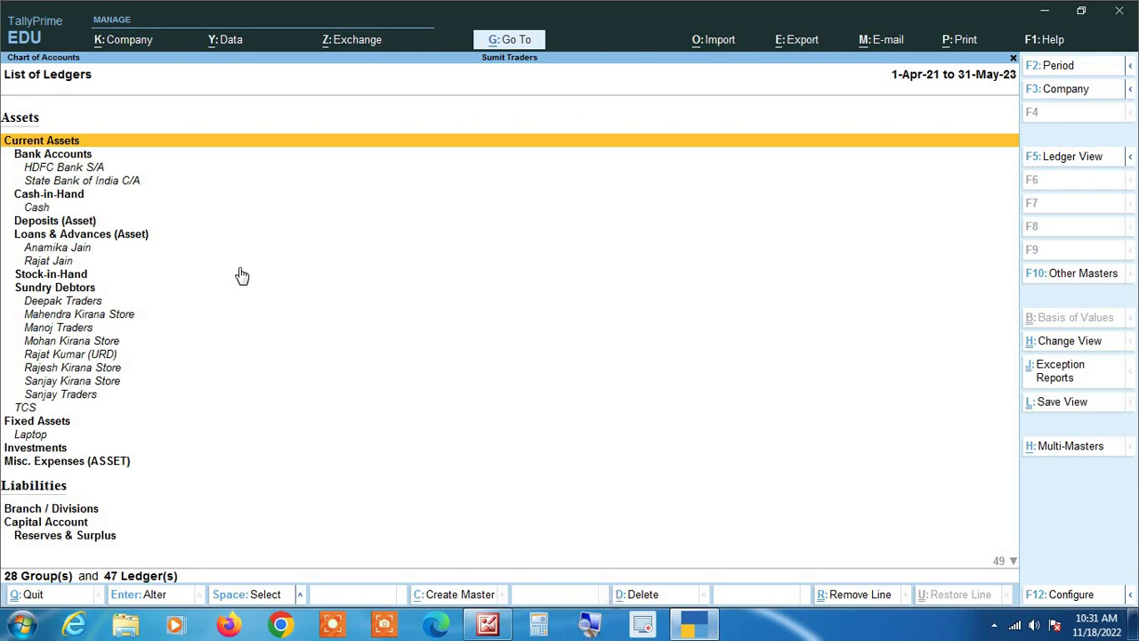
key(Down)
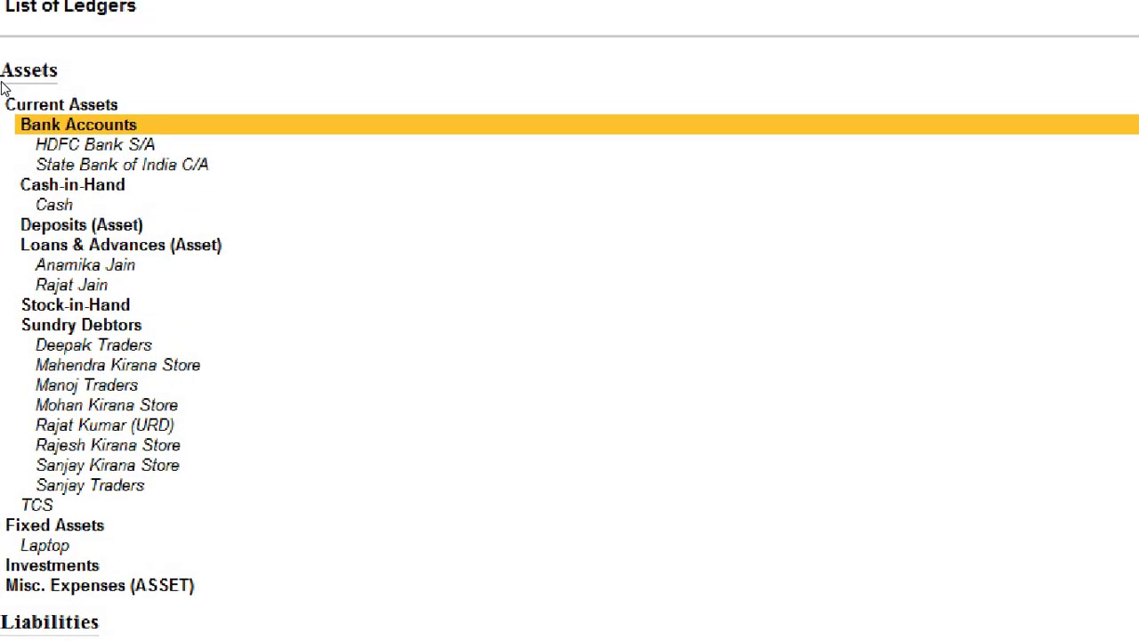
key(Down)
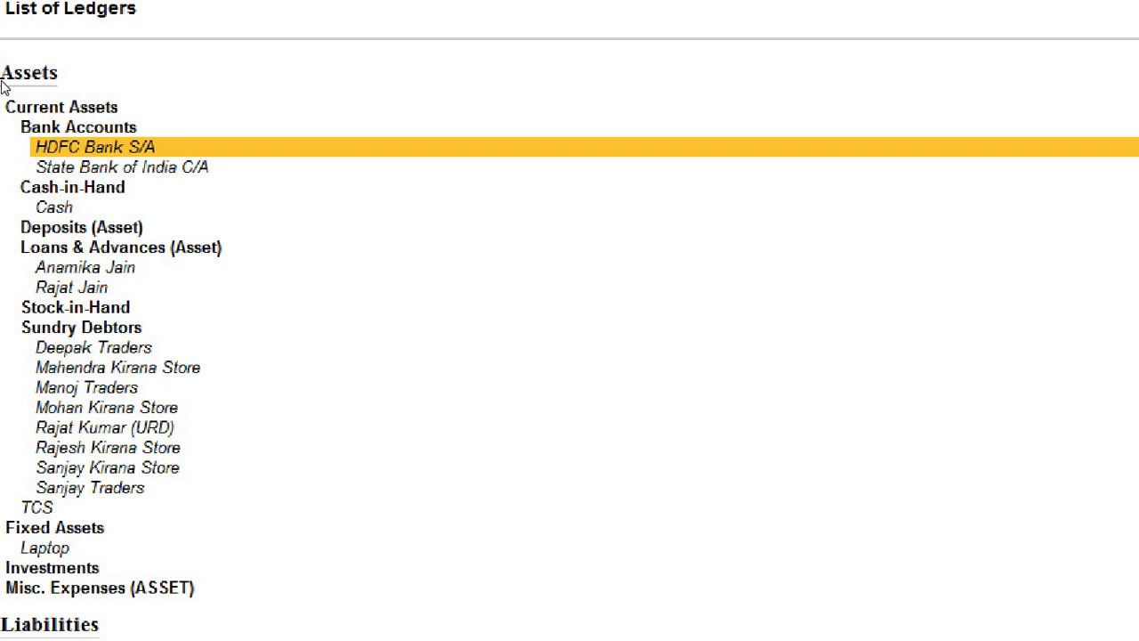
key(Down)
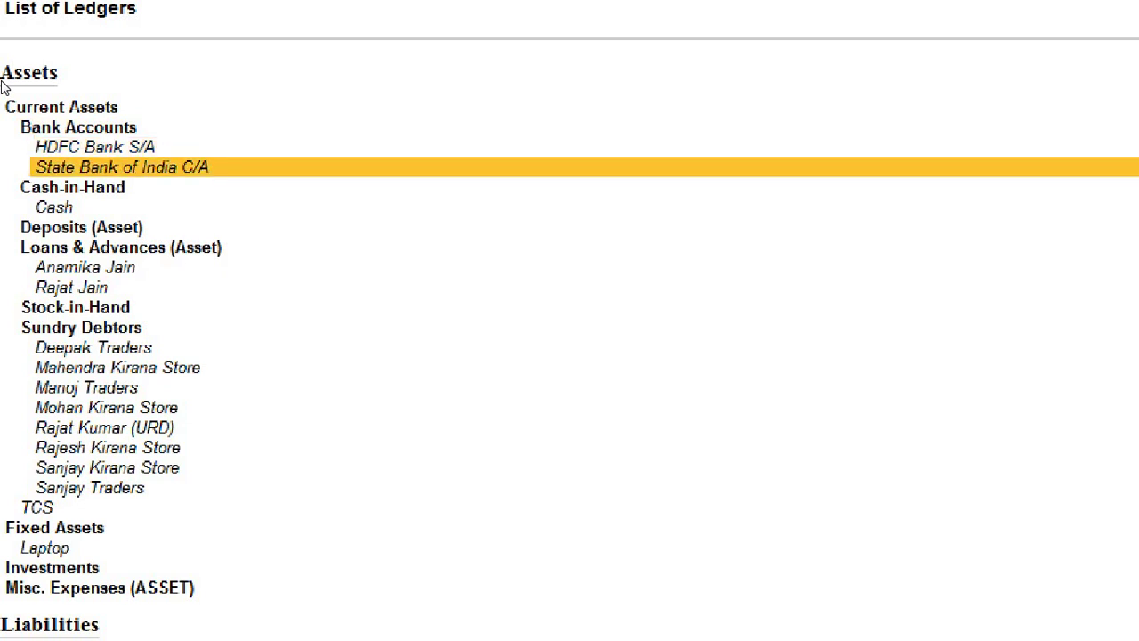
key(Down)
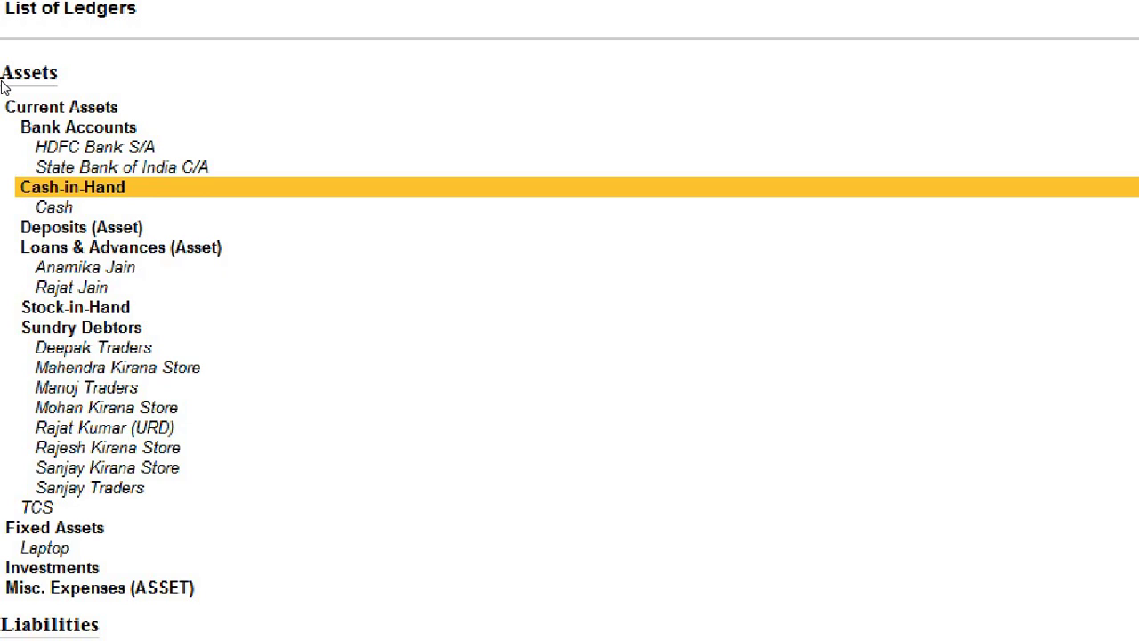
key(Down)
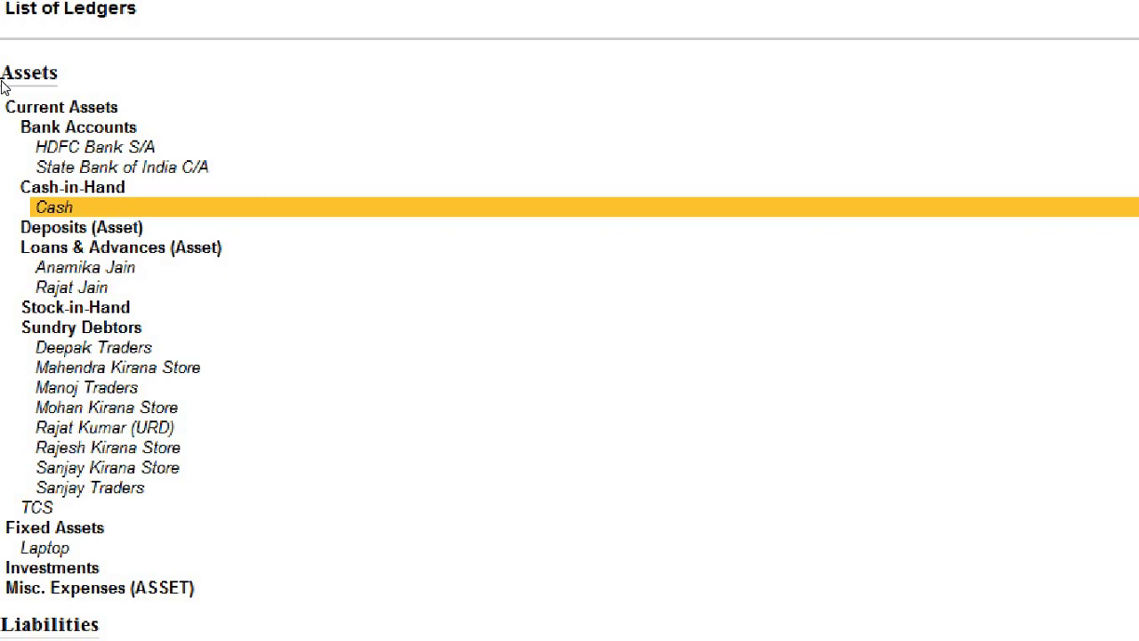
key(Down)
key(Down)
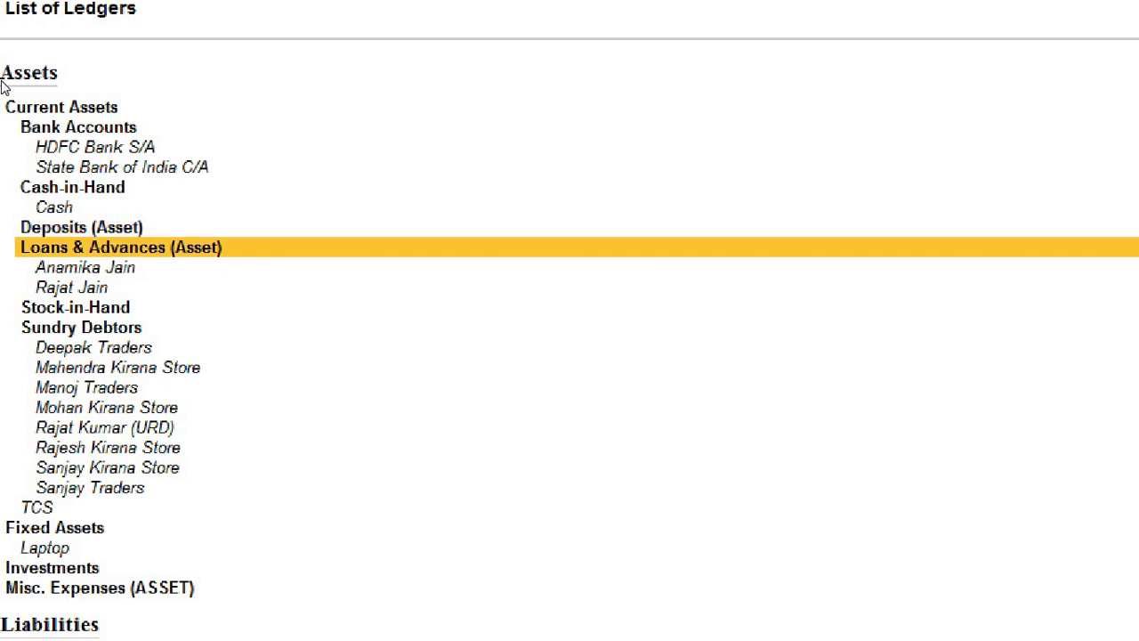
key(Down)
key(Down)
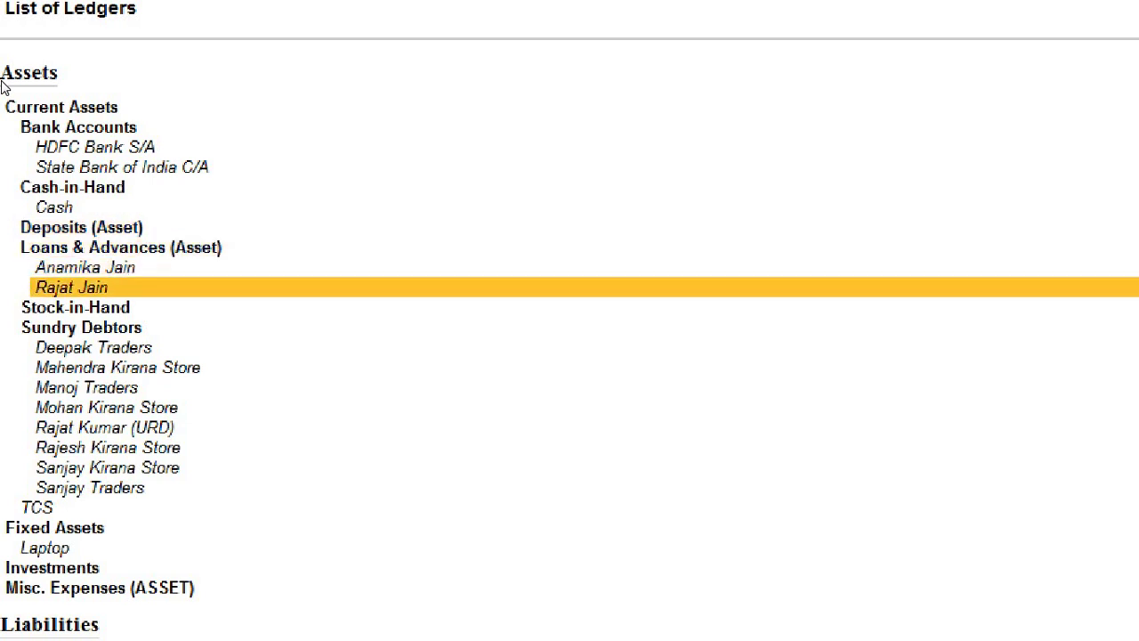
Go through the party ledgers grouped under Sundry Debtors, down to the TCS ledger in Current Assets
key(Down)
key(Down)
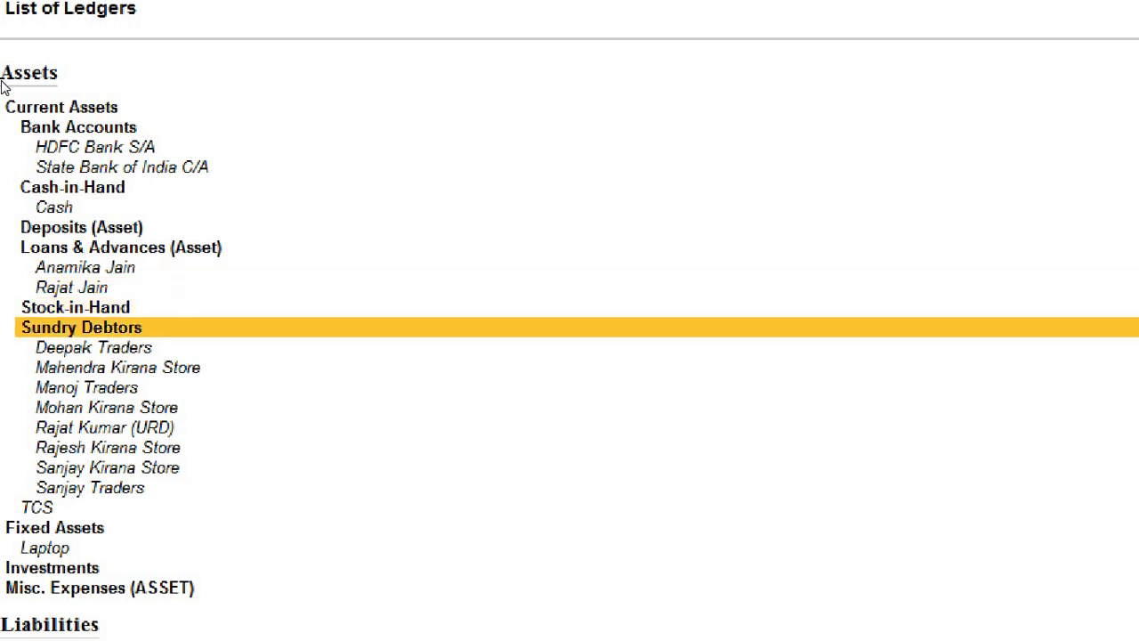
key(Down)
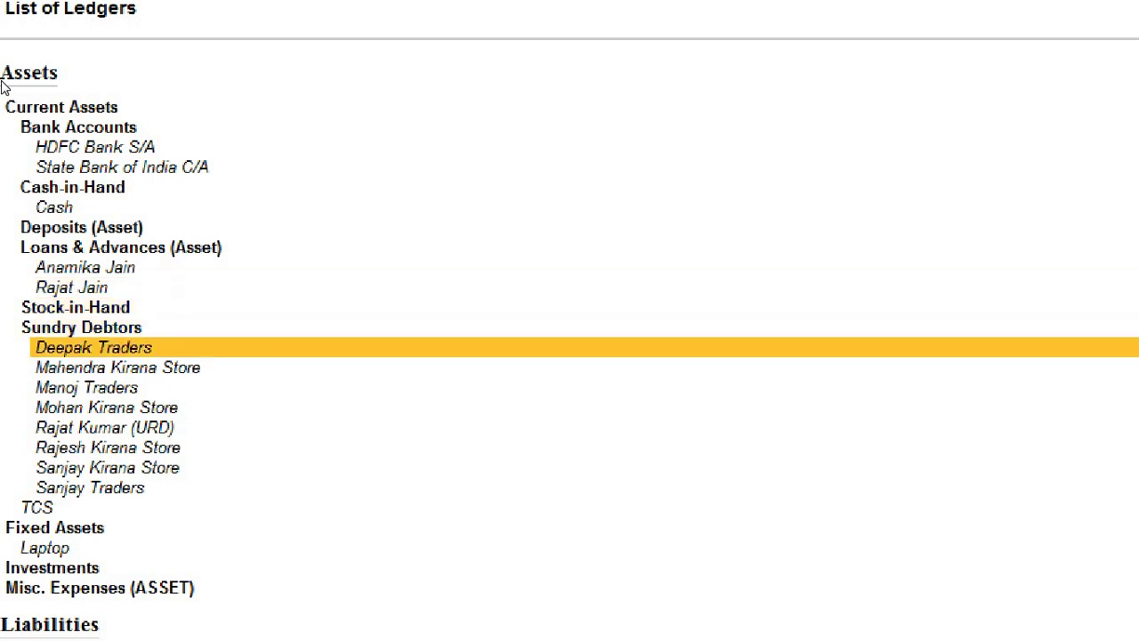
key(Down)
key(Down)
key(Down)
key(Down)
key(Down)
key(Down)
key(Down)
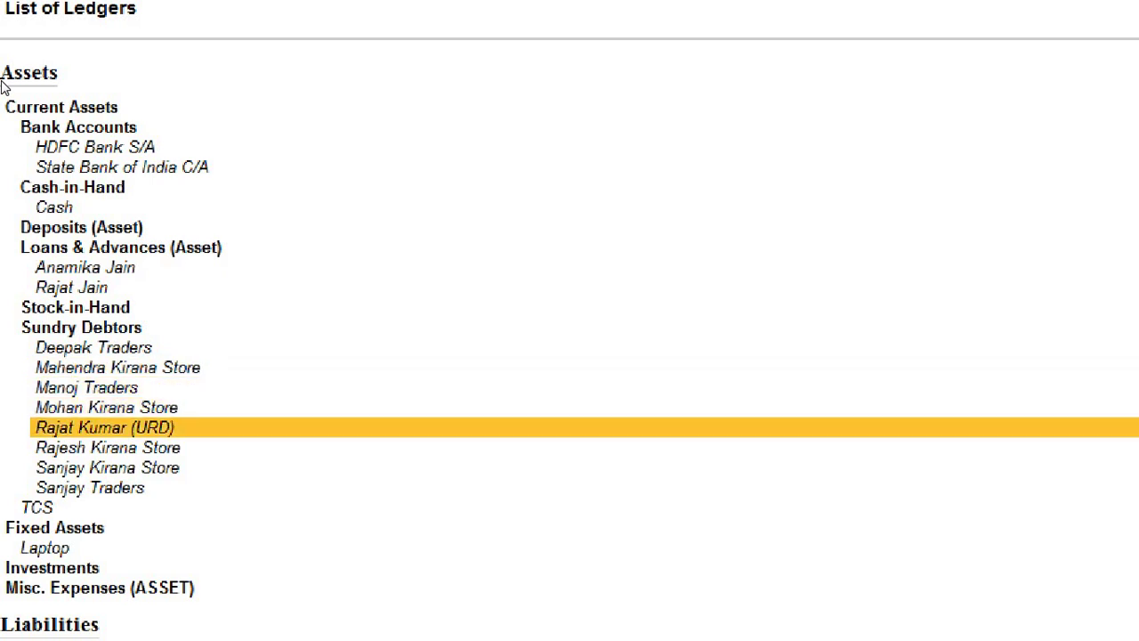
key(Down)
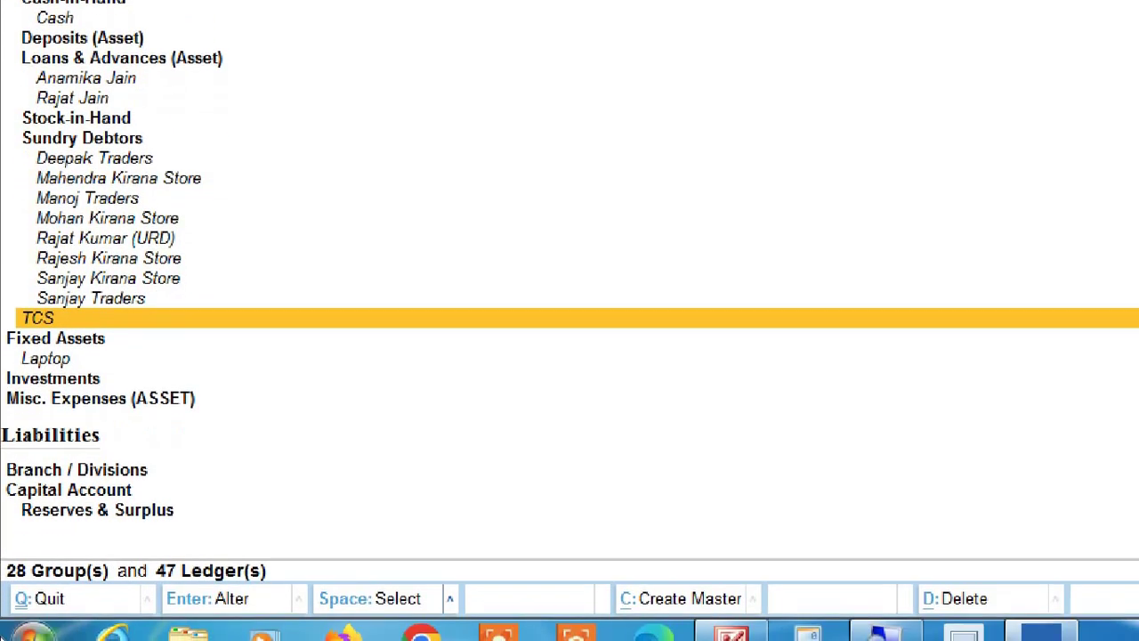
Examine the Fixed Assets group with its Laptop ledger, plus the Investments and Misc. Expenses (ASSET) groups
key(Down)
key(Down)
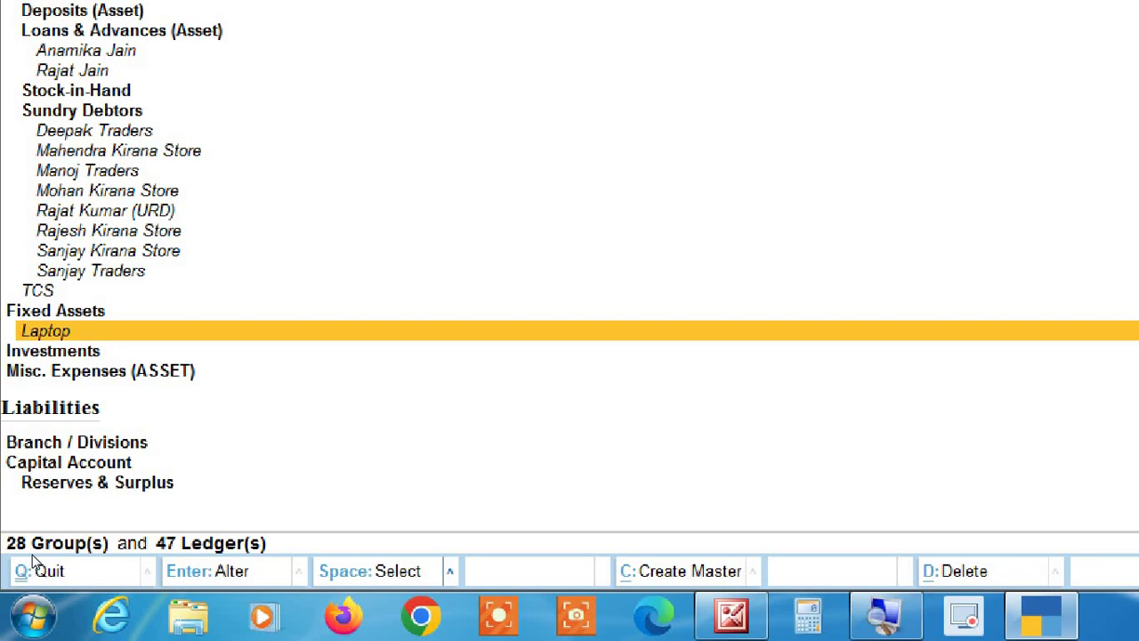
key(Down)
key(Down)
key(Down)
key(Down)
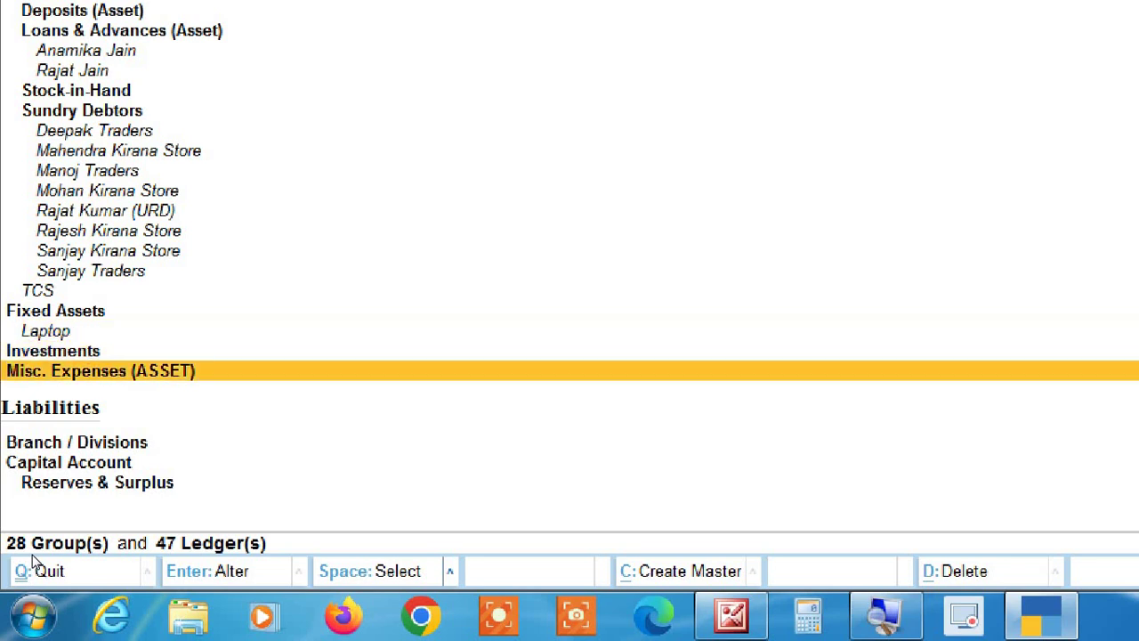
Examine the Capital Account group under Liabilities, including Reserves & Surplus and the Capital A/C ledger
key(Down)
key(Down)
key(Down)
key(Down)
key(Down)
key(Down)
key(Down)
key(Down)
key(Down)
key(Down)
key(Down)
key(Down)
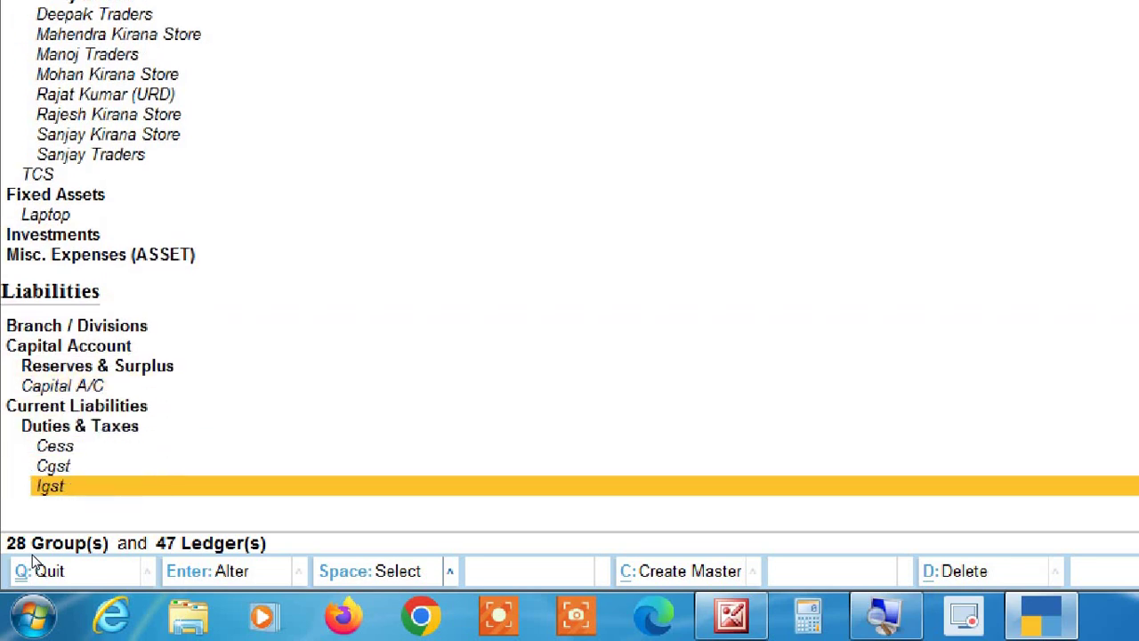
key(Up)
key(Up)
key(Up)
key(Up)
key(Up)
key(Up)
key(Up)
key(Up)
key(Up)
key(Up)
key(Up)
key(Up)
key(Up)
key(Down)
key(Down)
key(Down)
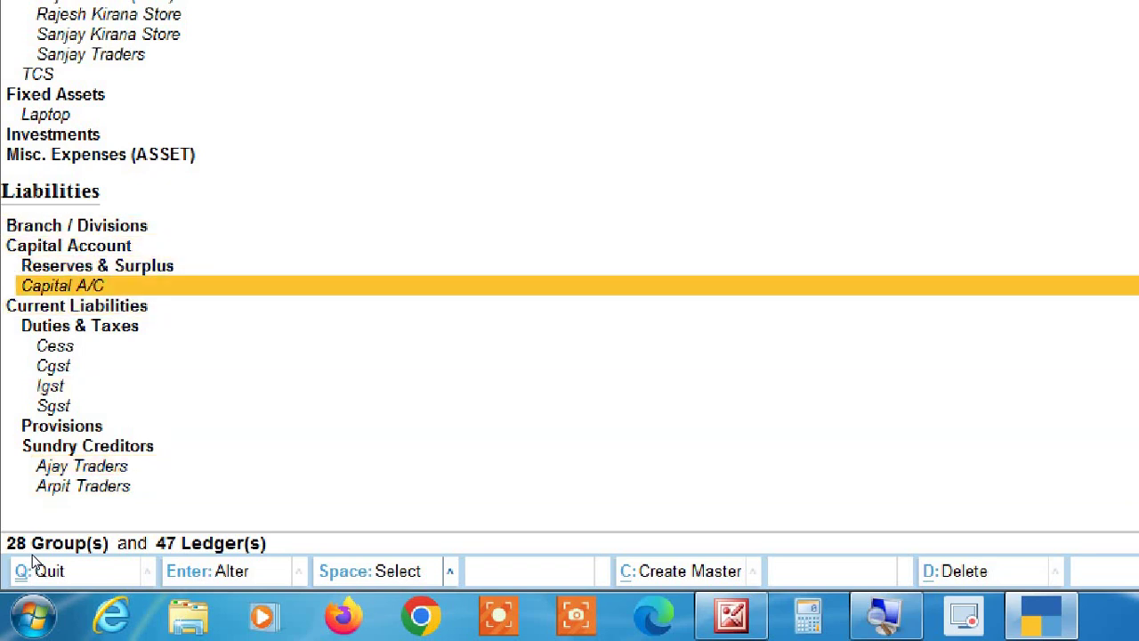
key(Up)
key(Up)
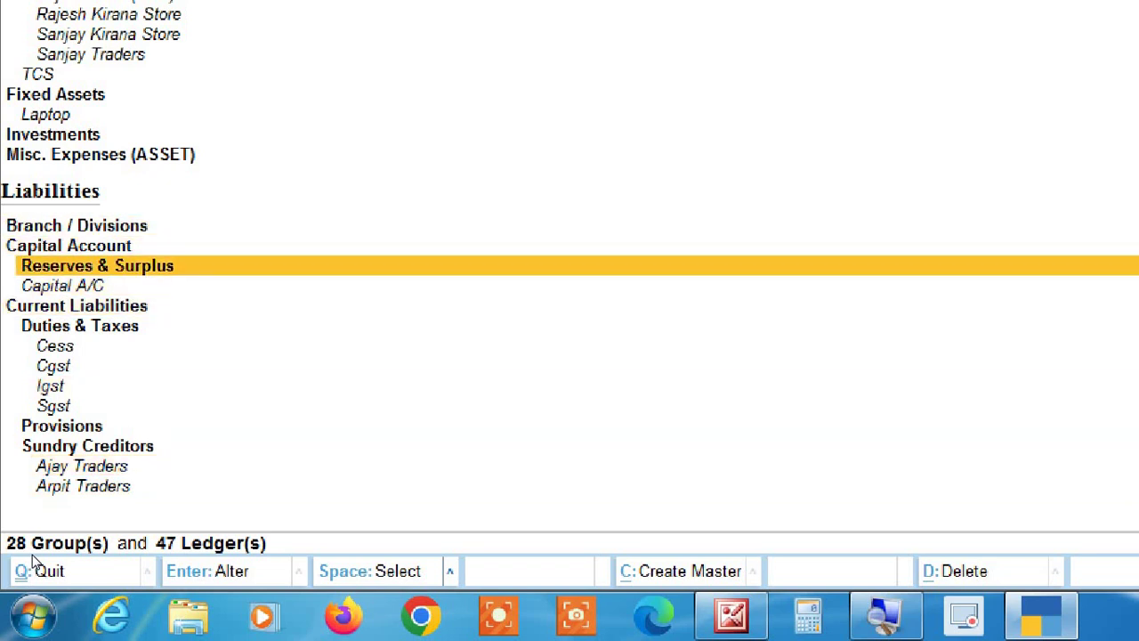
key(Down)
key(Down)
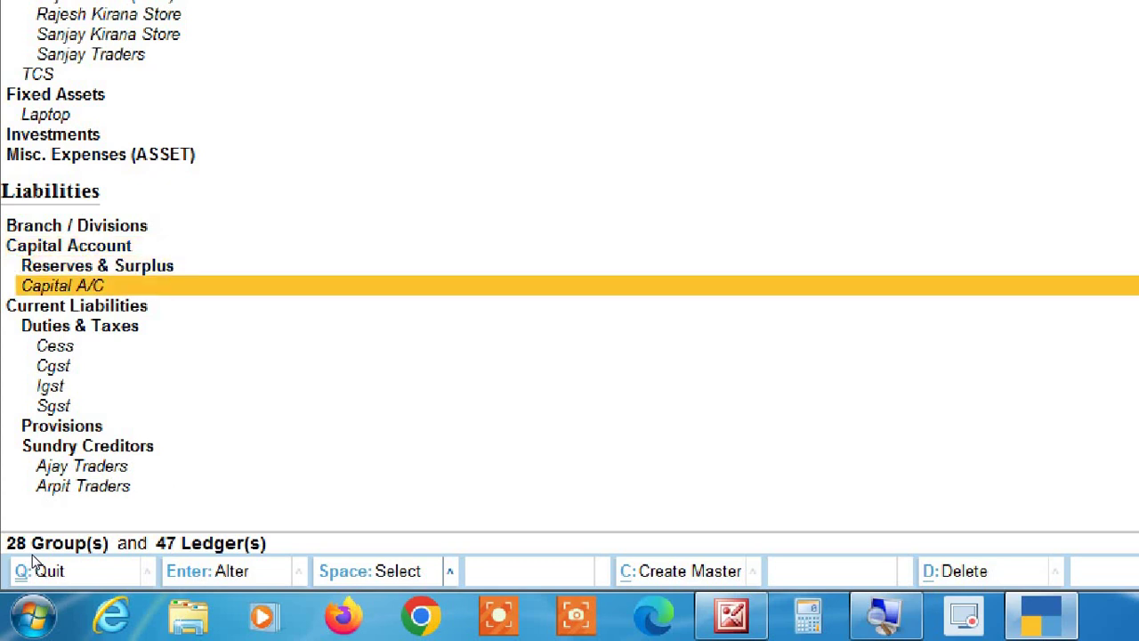
Review the Cess, Cgst, Igst and Sgst ledgers in the Duties & Taxes group under Current Liabilities
key(Down)
key(Down)
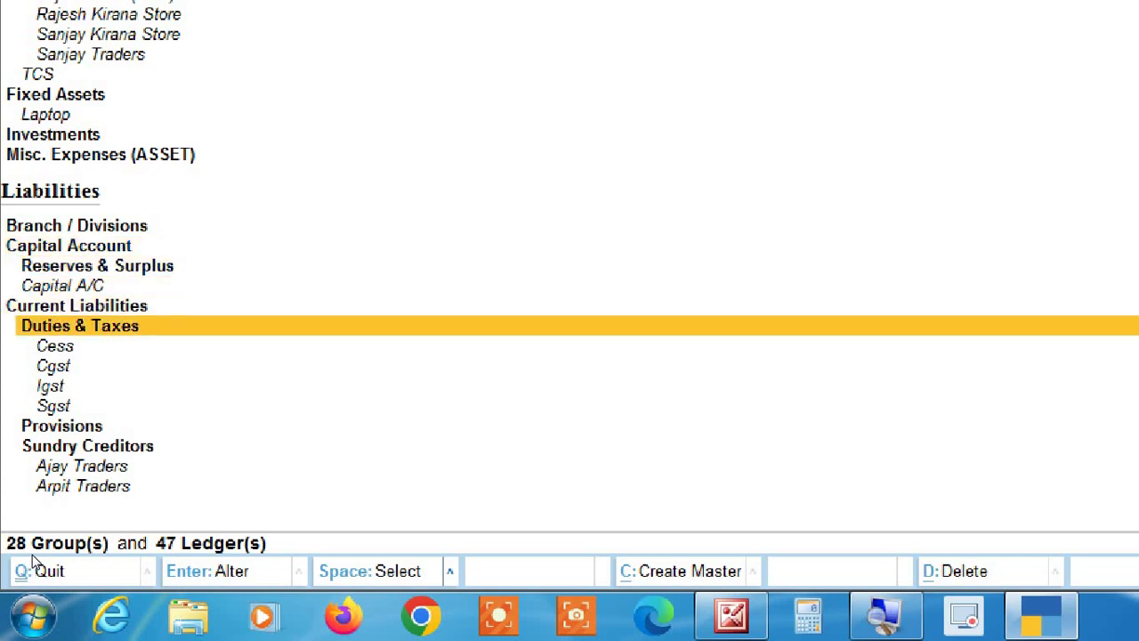
key(Down)
key(Down)
key(Down)
key(Down)
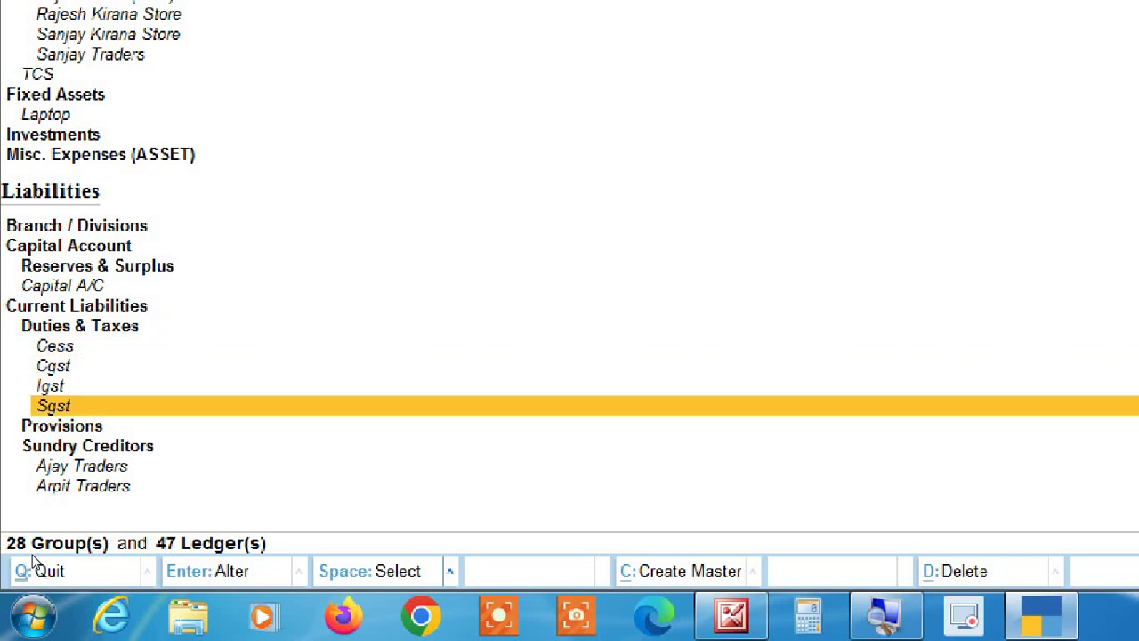
Go through the supplier ledgers grouped under Sundry Creditors, from Ajay Traders to Sonam Traders
key(Down)
key(Down)
key(Down)
key(Down)
key(Down)
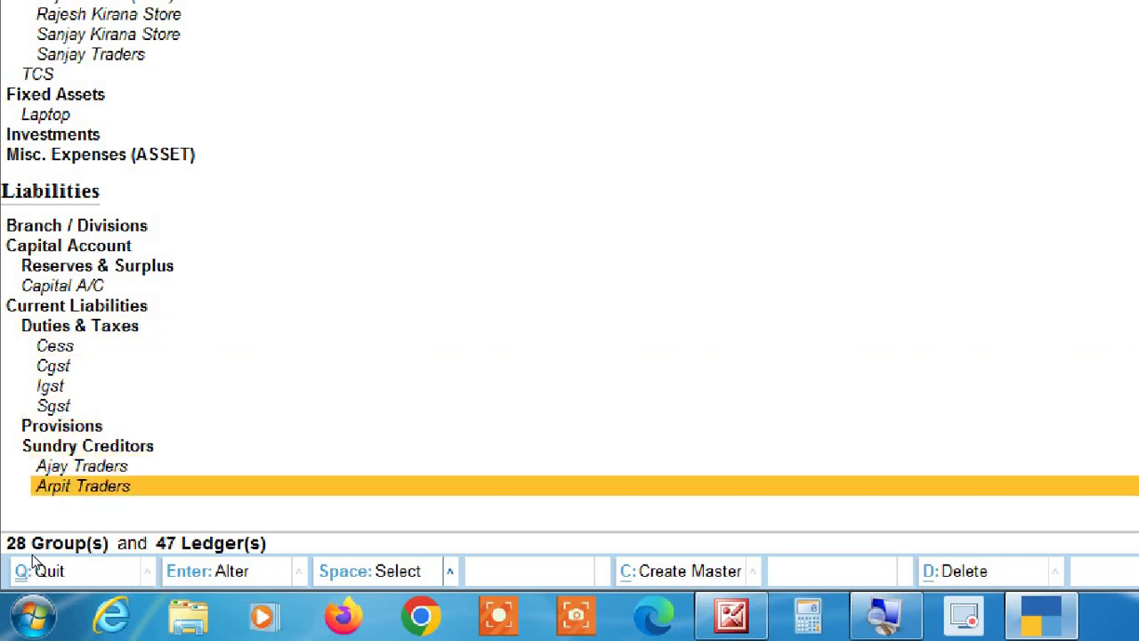
key(Down)
key(Down)
key(Down)
key(Down)
key(Down)
key(Down)
key(Down)
key(Down)
key(Down)
key(Down)
key(Down)
key(Down)
key(Up)
key(Up)
key(Up)
key(Up)
key(Up)
key(Up)
key(Up)
key(Up)
key(Up)
key(Up)
key(Up)
key(Up)
key(Up)
key(Up)
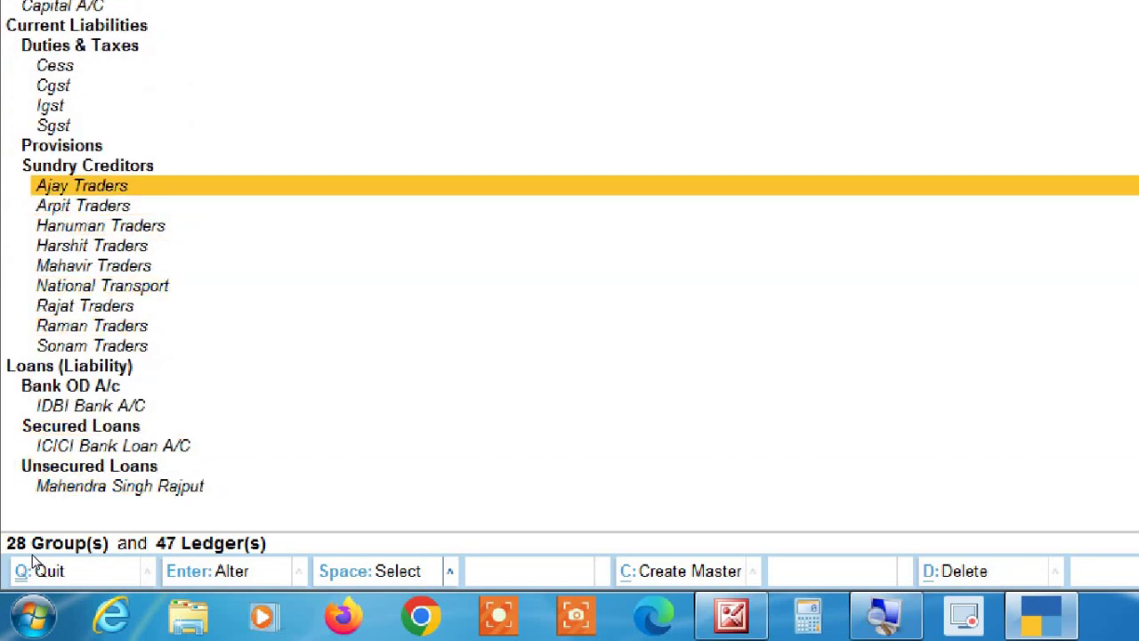
key(Up)
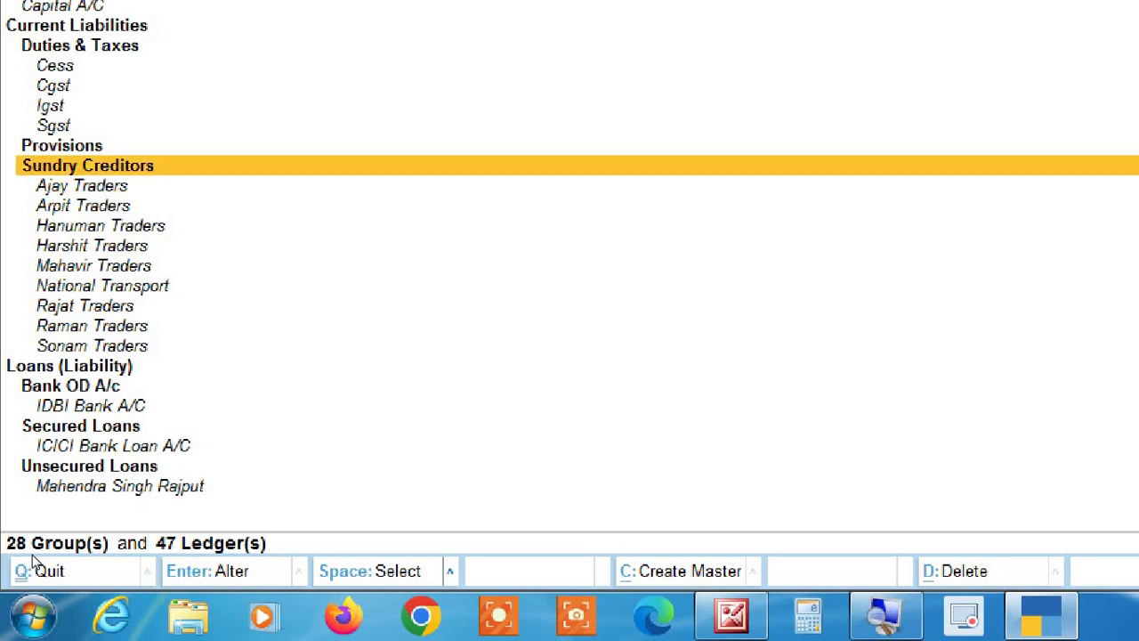
key(Down)
key(Down)
key(Down)
key(Down)
key(Down)
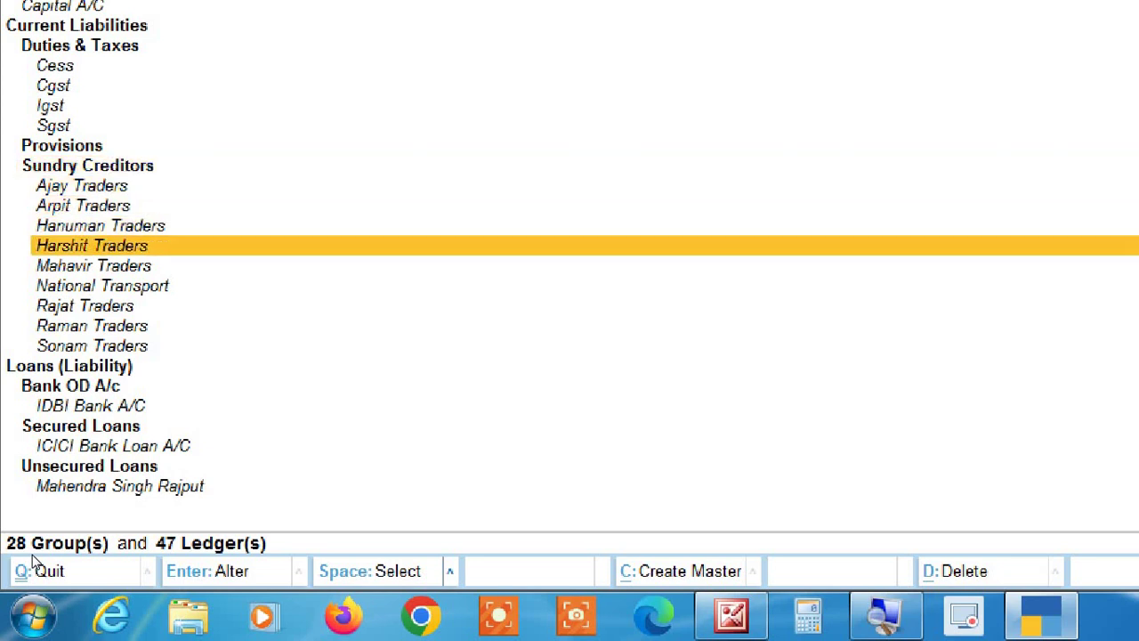
key(Down)
key(Down)
key(Down)
key(Down)
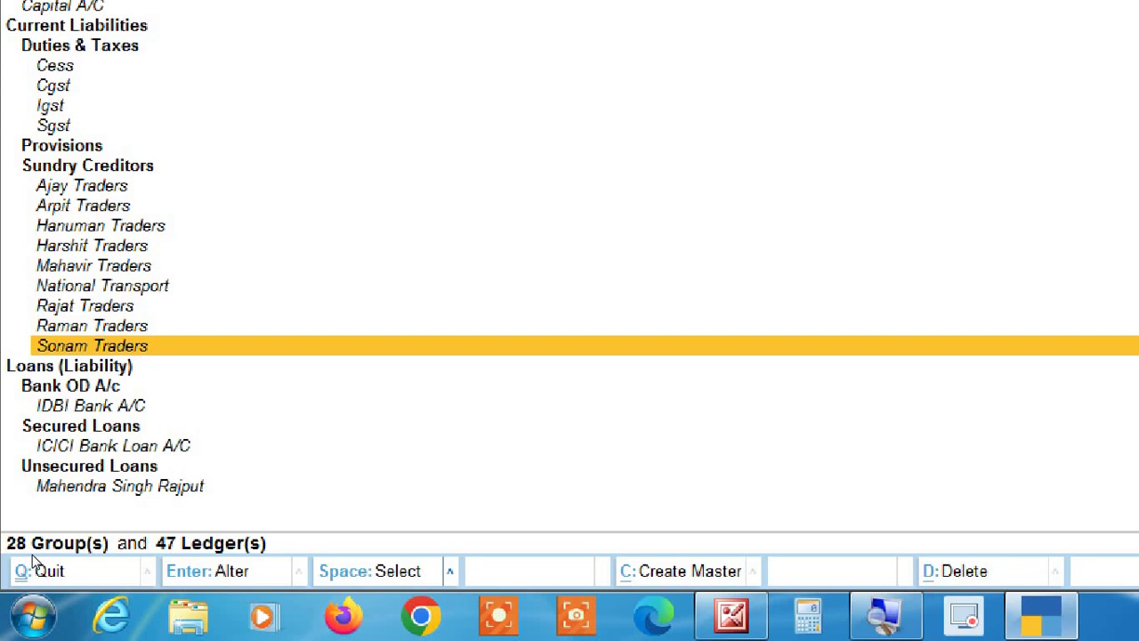
Review the Bank OD A/c and Secured Loans groups under Loans (Liability), with their IDBI and ICICI bank ledgers
key(Down)
key(Down)
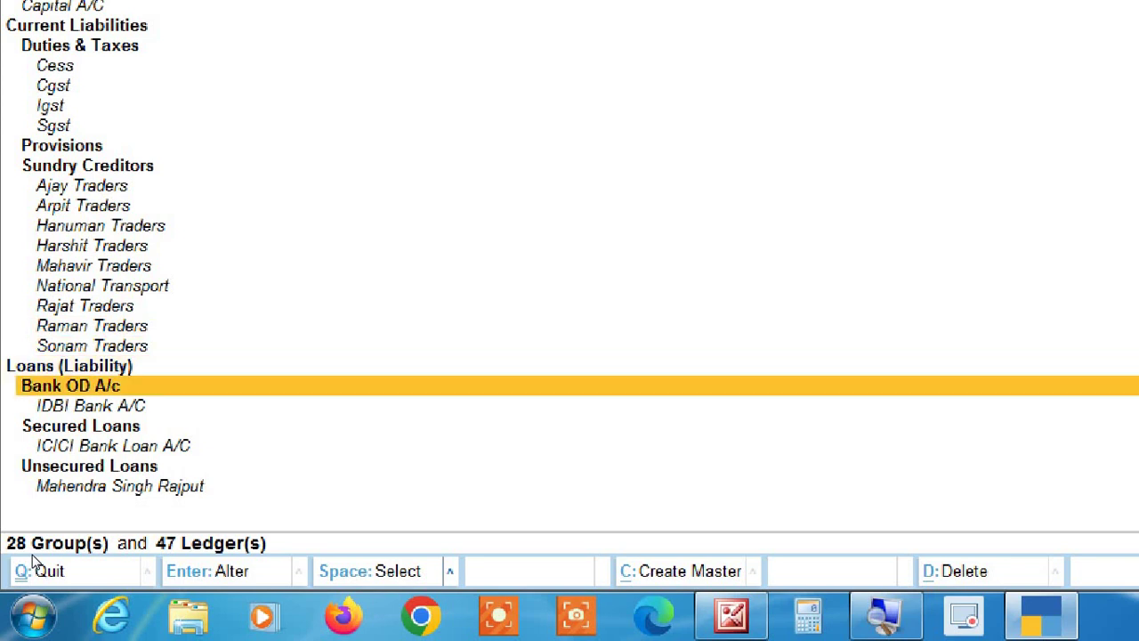
key(Down)
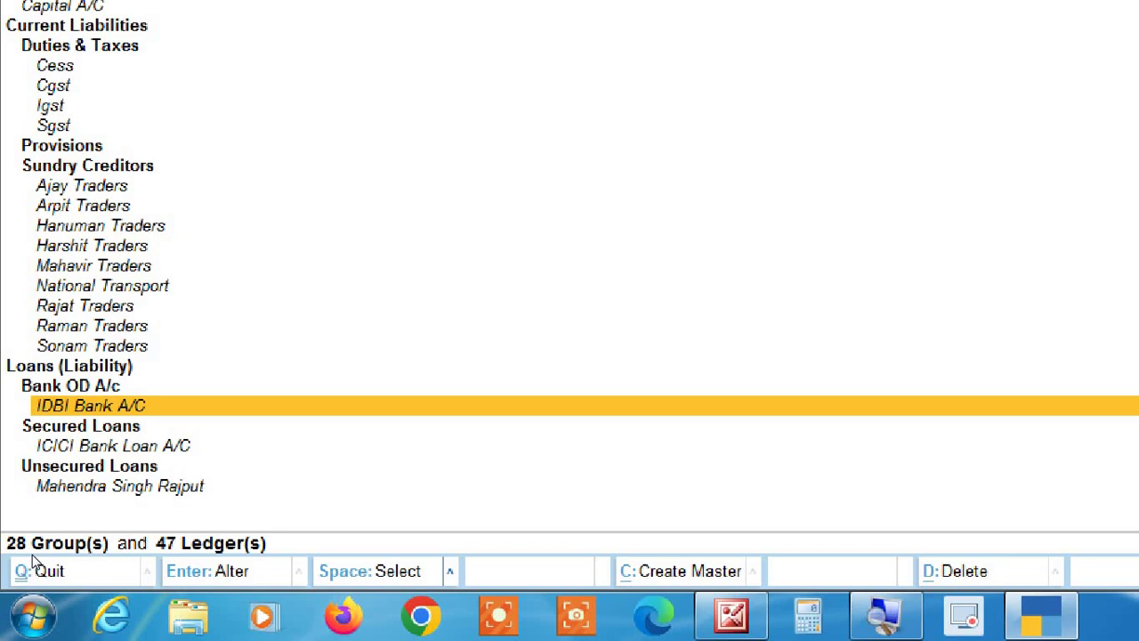
key(Down)
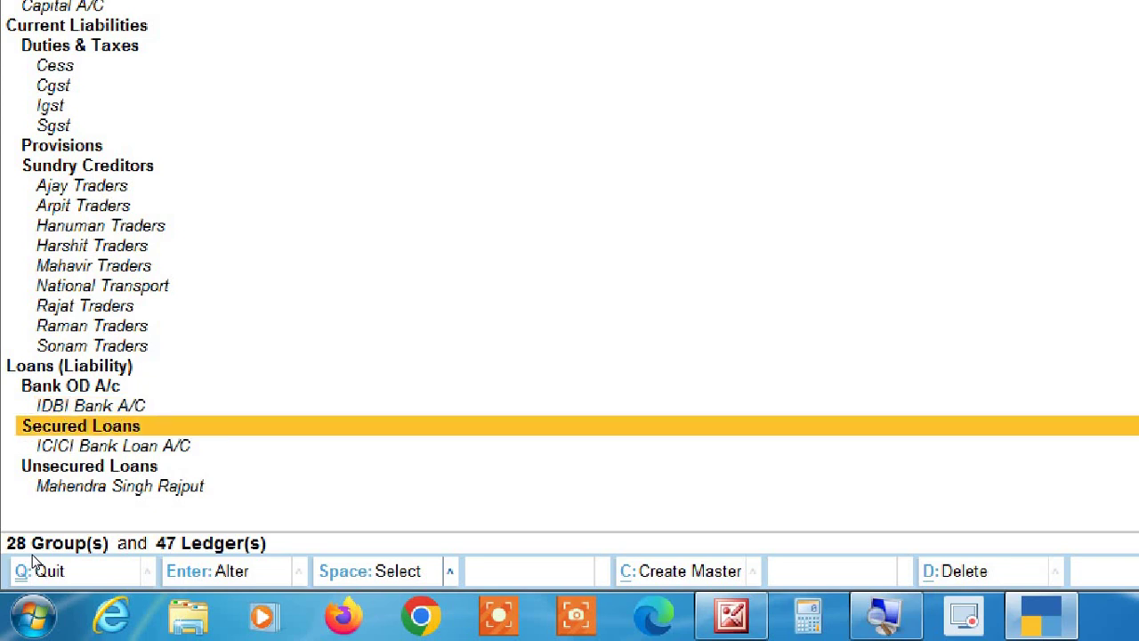
key(Down)
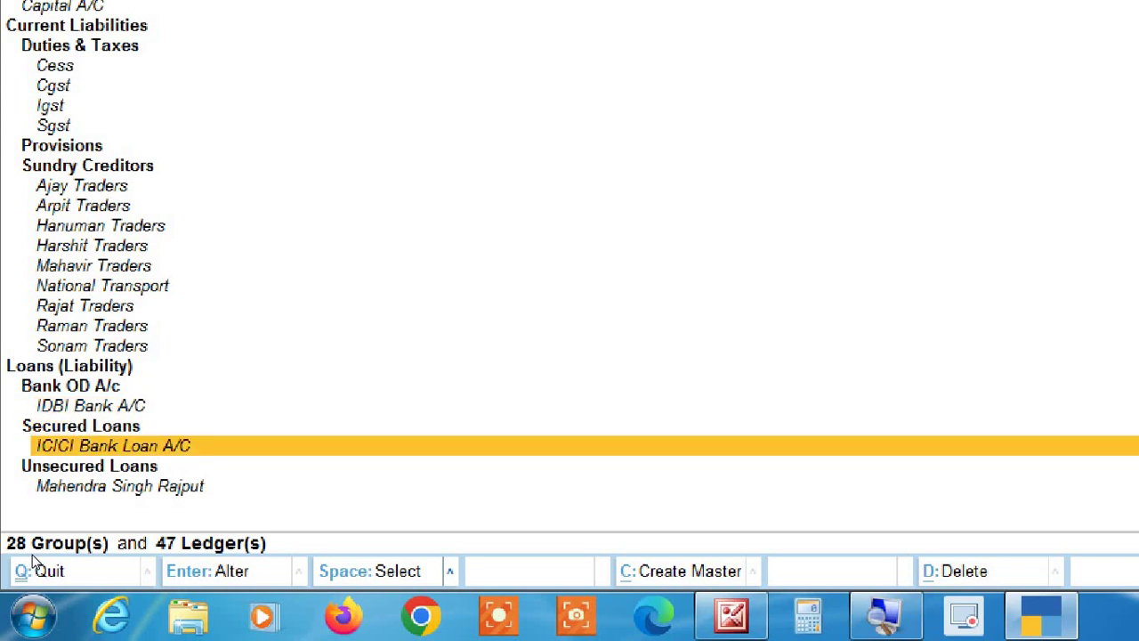
Examine the Unsecured Loans group and the two individual lender ledgers it contains
key(Down)
key(Down)
key(Down)
key(Down)
key(Down)
key(Down)
key(Down)
key(Down)
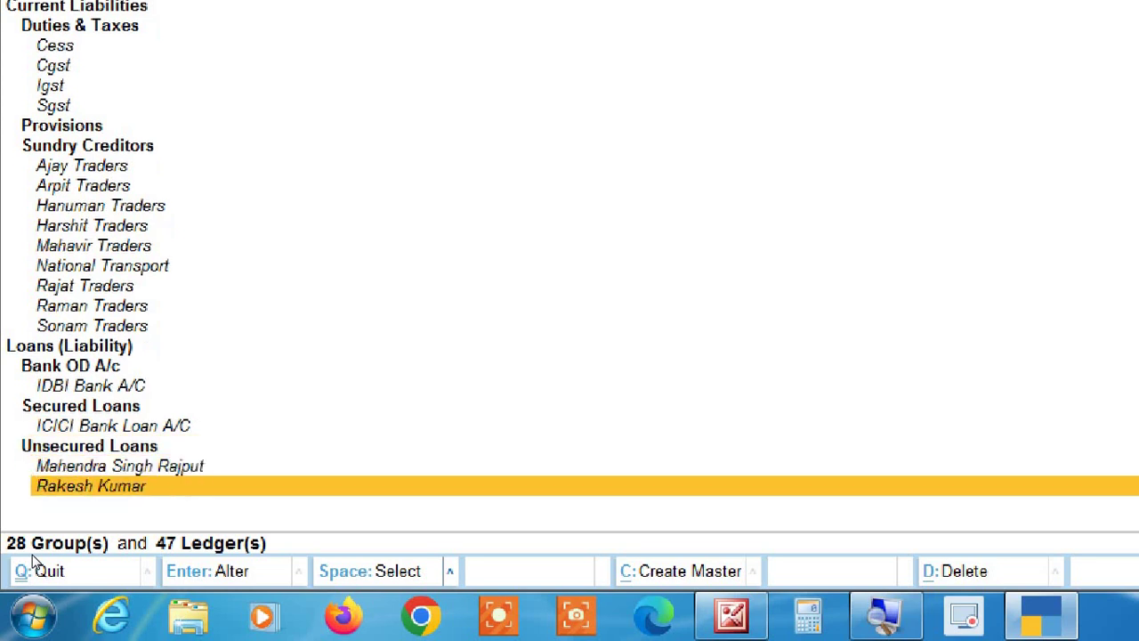
key(Up)
key(Up)
key(Up)
key(Up)
key(Up)
key(Up)
key(Up)
key(Up)
key(Up)
key(Up)
key(Up)
key(Up)
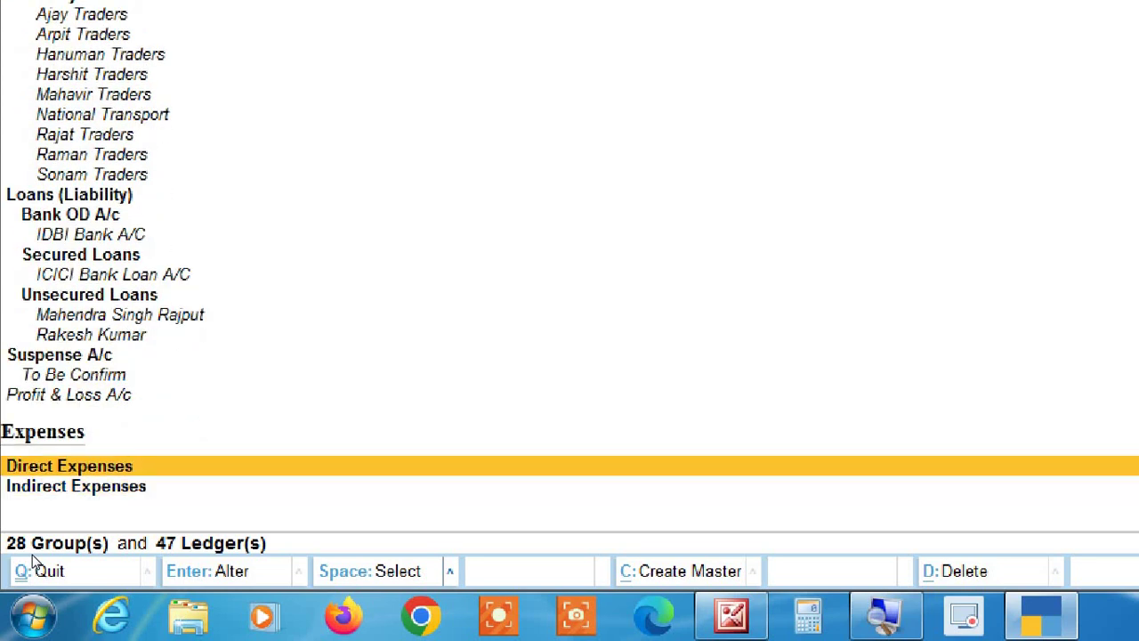
key(Down)
key(Down)
key(Down)
key(Down)
key(Down)
key(Down)
key(Down)
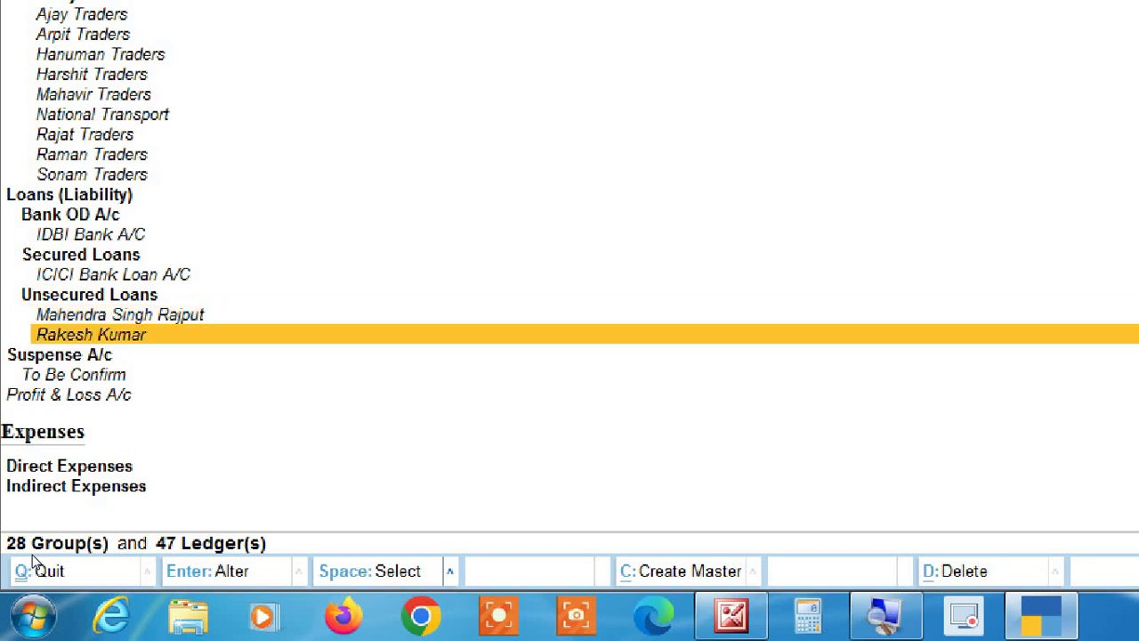
key(Up)
key(Down)
key(Up)
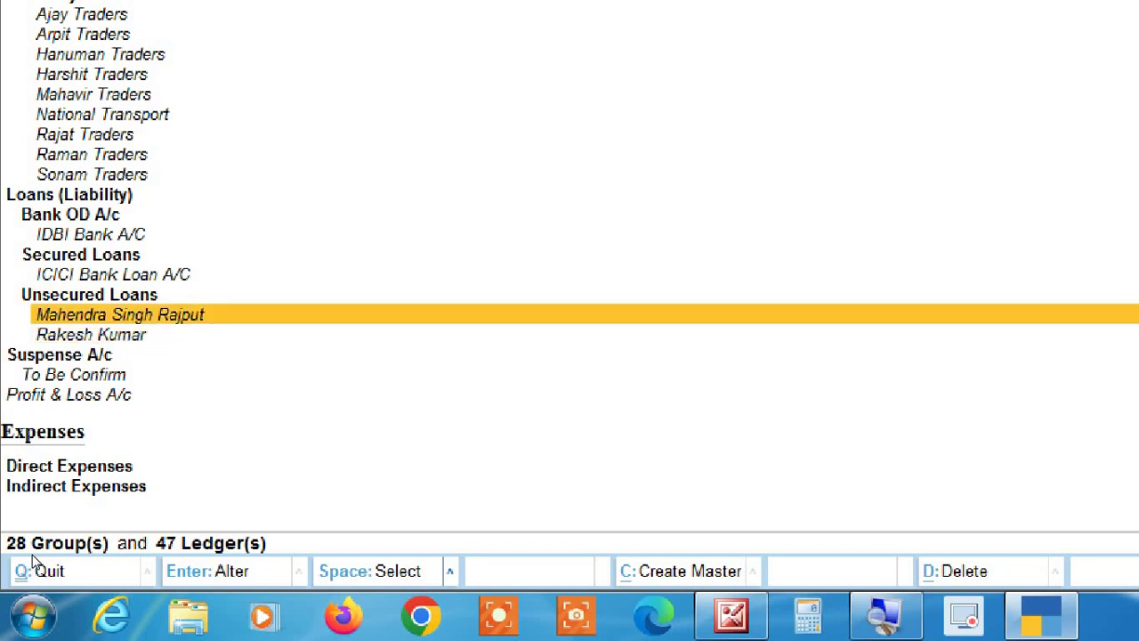
key(Down)
key(Up)
key(Up)
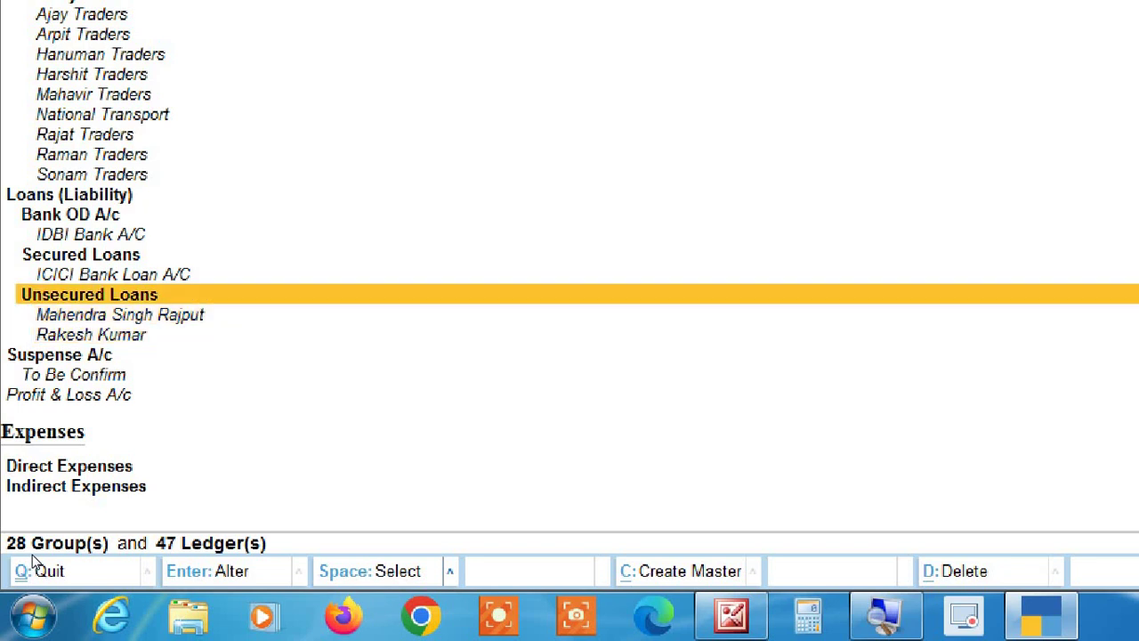
key(Down)
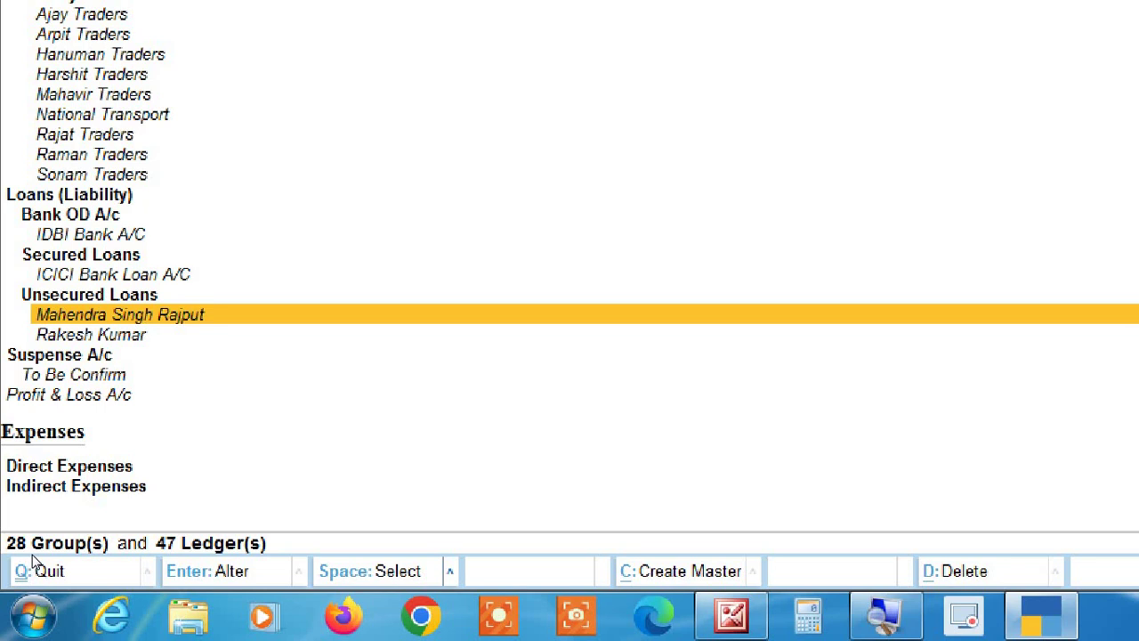
Review the Suspense A/c group with its To Be Confirm ledger, and the Profit & Loss A/c ledger below it
key(Down)
key(Down)
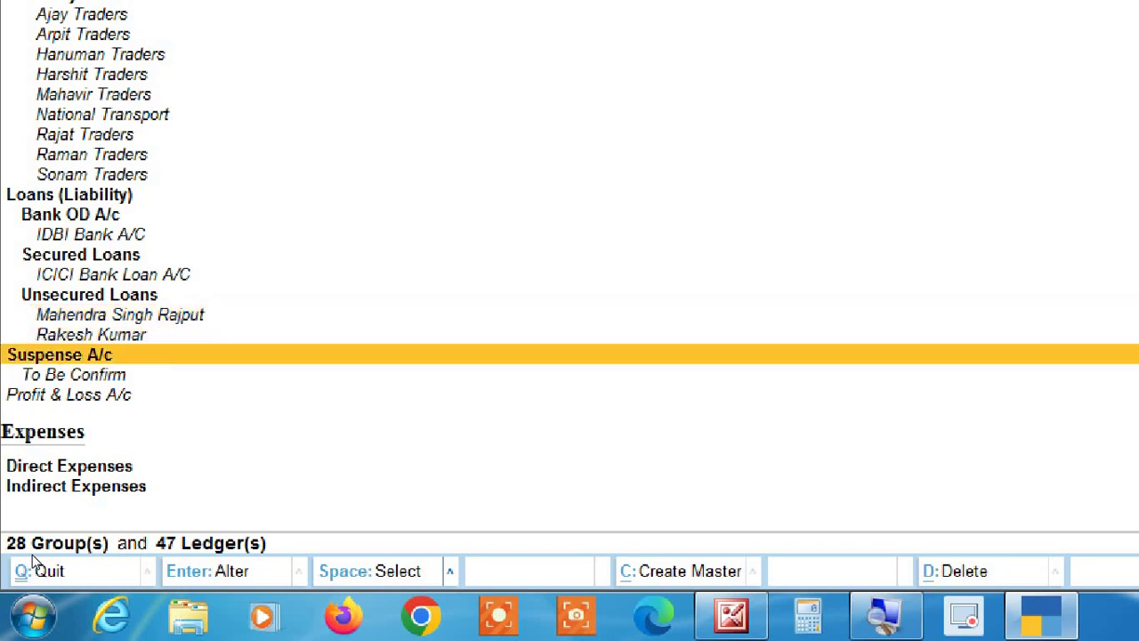
key(Down)
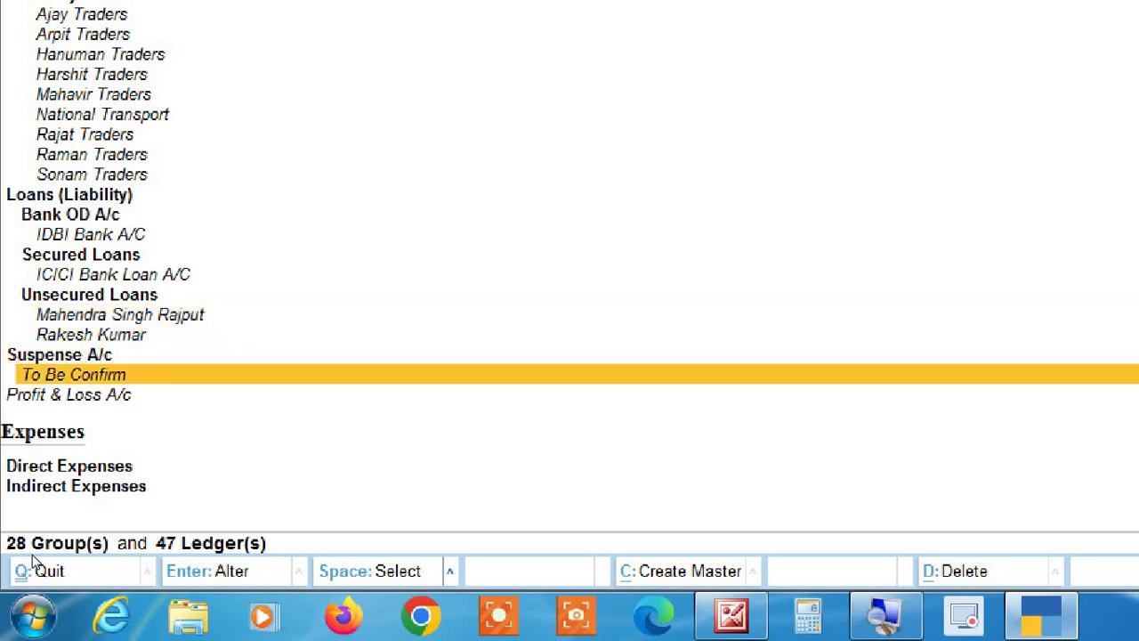
key(Down)
Look over the groups and ledgers listed under Expenses and Income, and return to the Indirect Expenses group
key(Down)
key(Down)
key(Down)
key(Down)
key(Down)
key(Down)
key(Down)
key(Down)
key(Down)
key(Down)
key(Down)
key(Down)
key(Down)
key(Down)
key(Down)
key(Up)
key(Up)
key(Up)
key(Up)
key(Up)
key(Up)
key(Up)
key(Up)
key(Up)
key(Up)
key(Up)
key(Up)
key(Up)
key(Up)
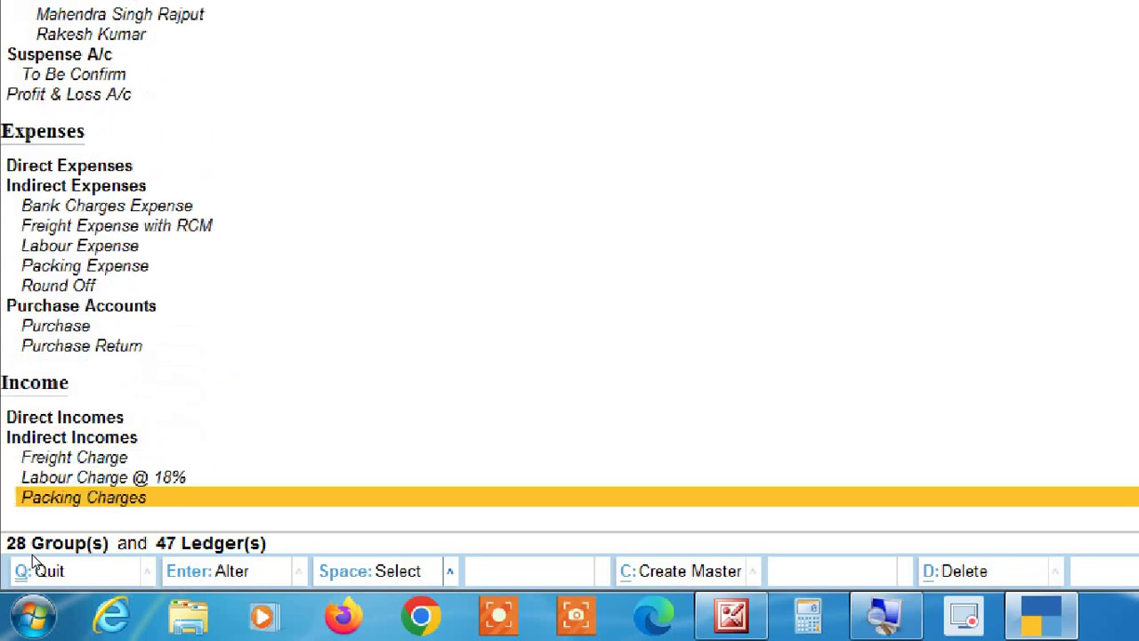
key(Down)
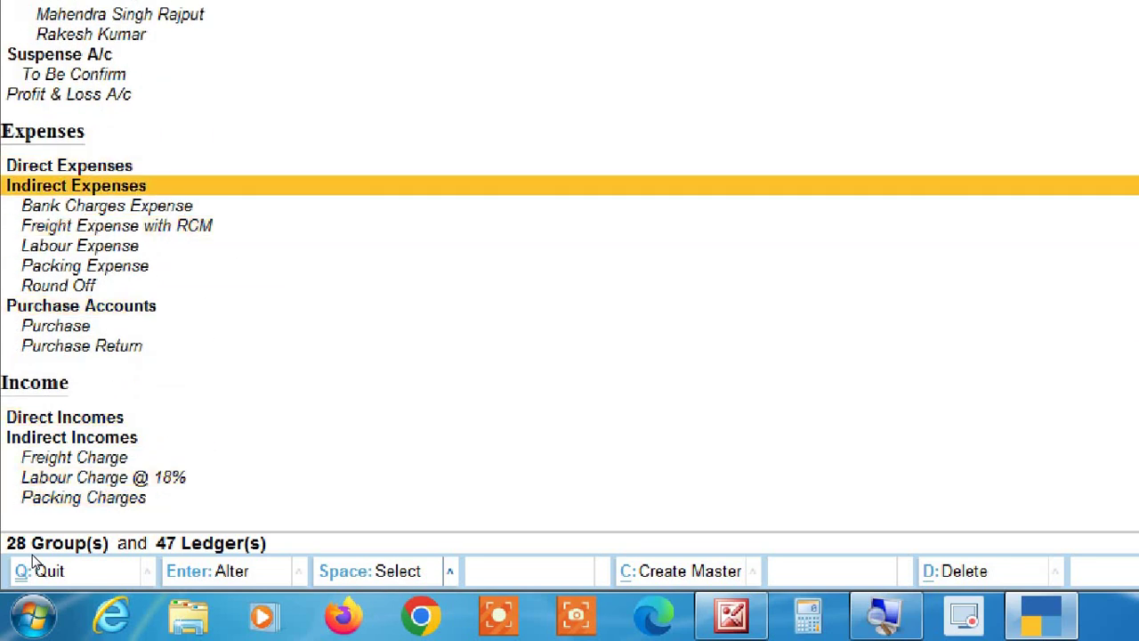
Examine the Direct Expenses group and the Indirect Expenses ledgers from Bank Charges Expense to Round Off
key(Up)
key(Up)
key(Down)
key(Down)
key(Down)
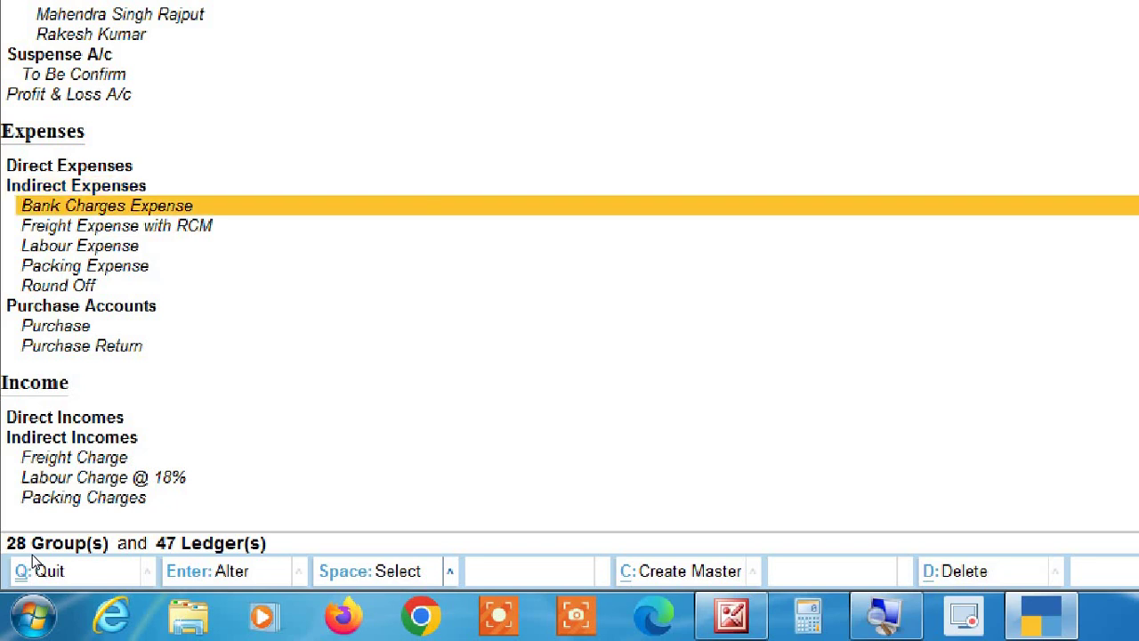
key(Down)
key(Down)
key(Down)
key(Down)
key(Down)
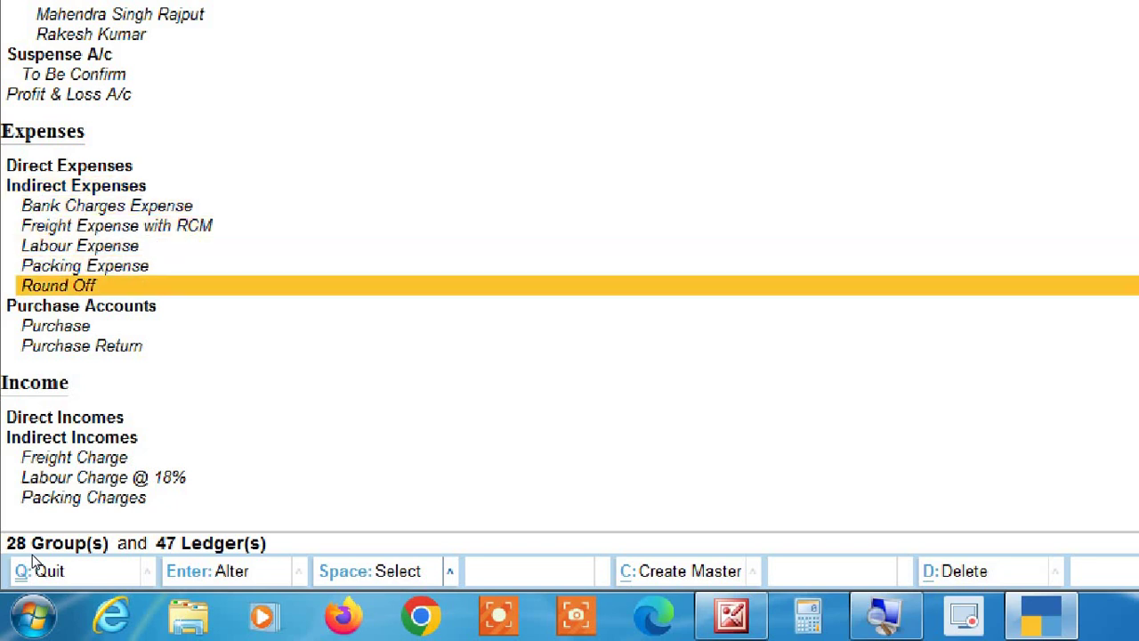
Review the Purchase Accounts group with its Purchase and Purchase Return ledgers
key(Down)
key(Down)
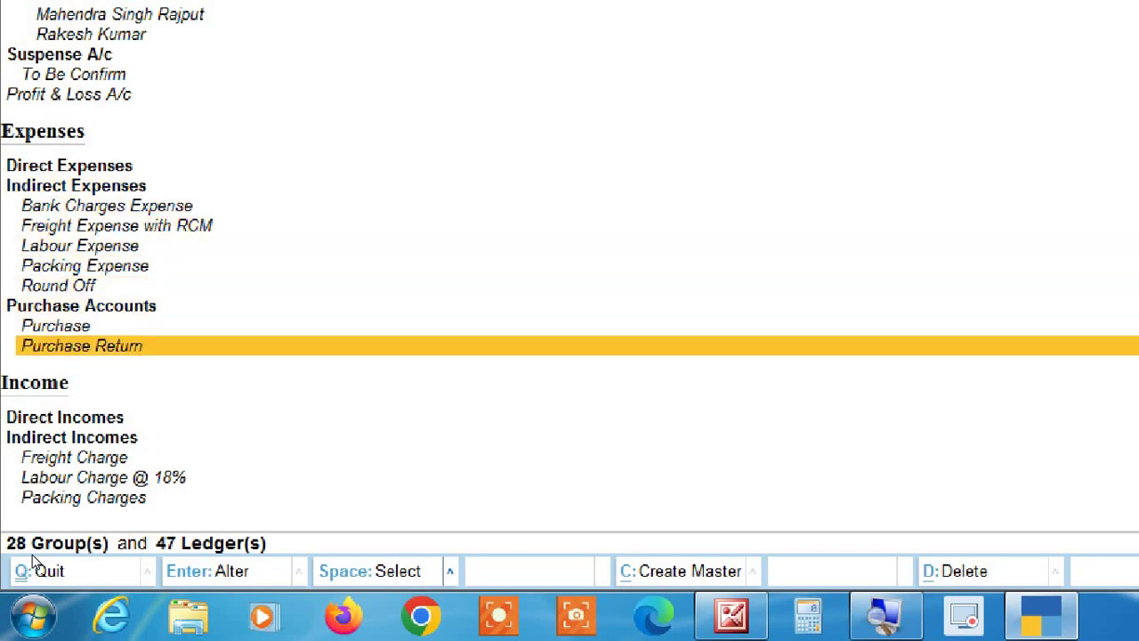
key(Up)
key(Up)
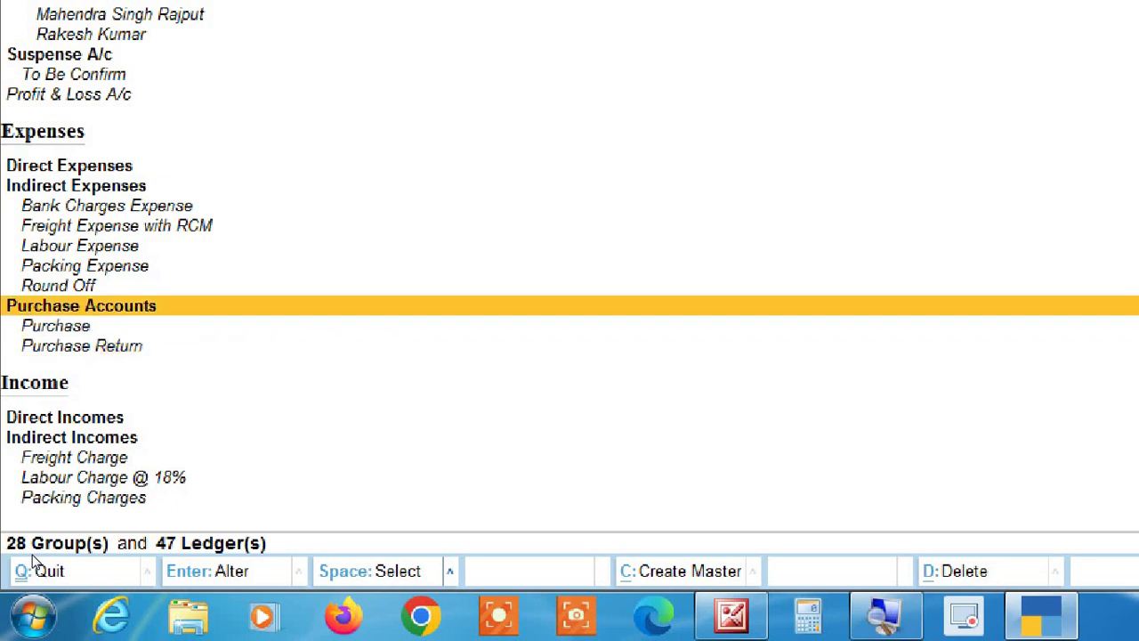
Review the Indirect Incomes group under Income, covering the Freight Charge, Labour Charge @ 18% and Packing Charges ledgers
key(Down)
key(Down)
key(Down)
key(Down)
key(Down)
key(Down)
key(Down)
key(Down)
key(Down)
key(Down)
key(Up)
key(Up)
key(Up)
key(Up)
key(Up)
key(Up)
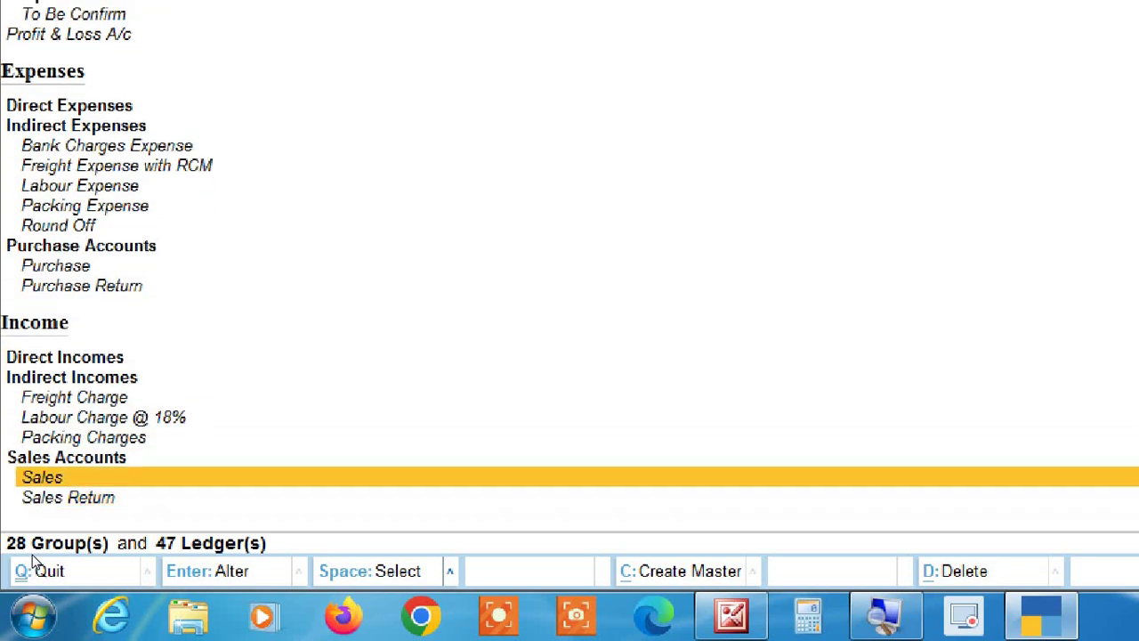
key(Down)
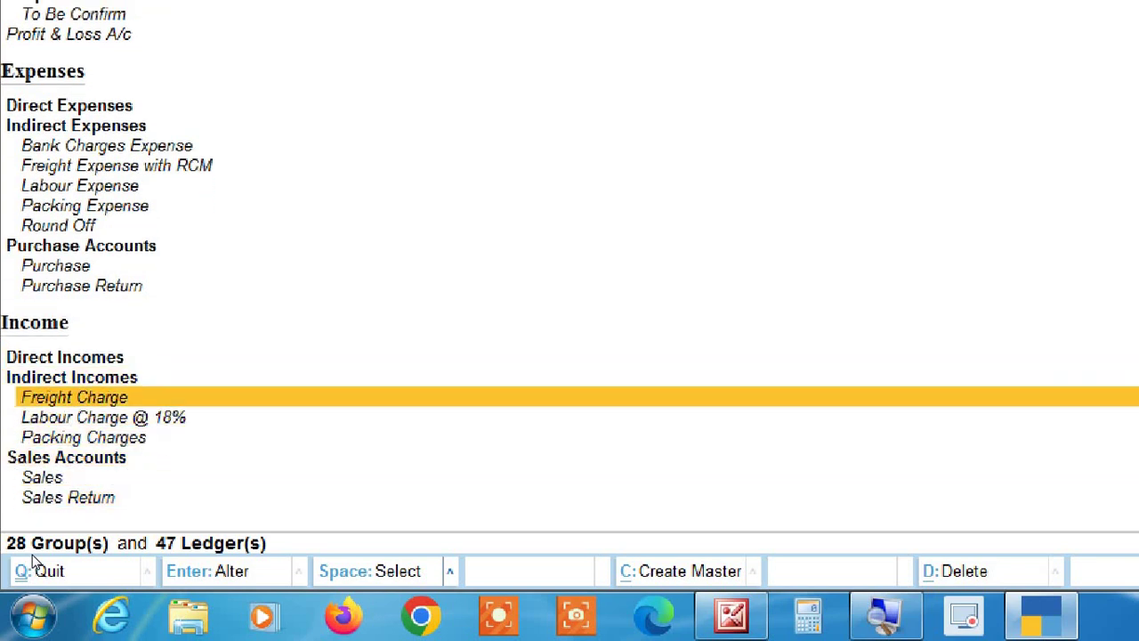
key(Down)
key(Down)
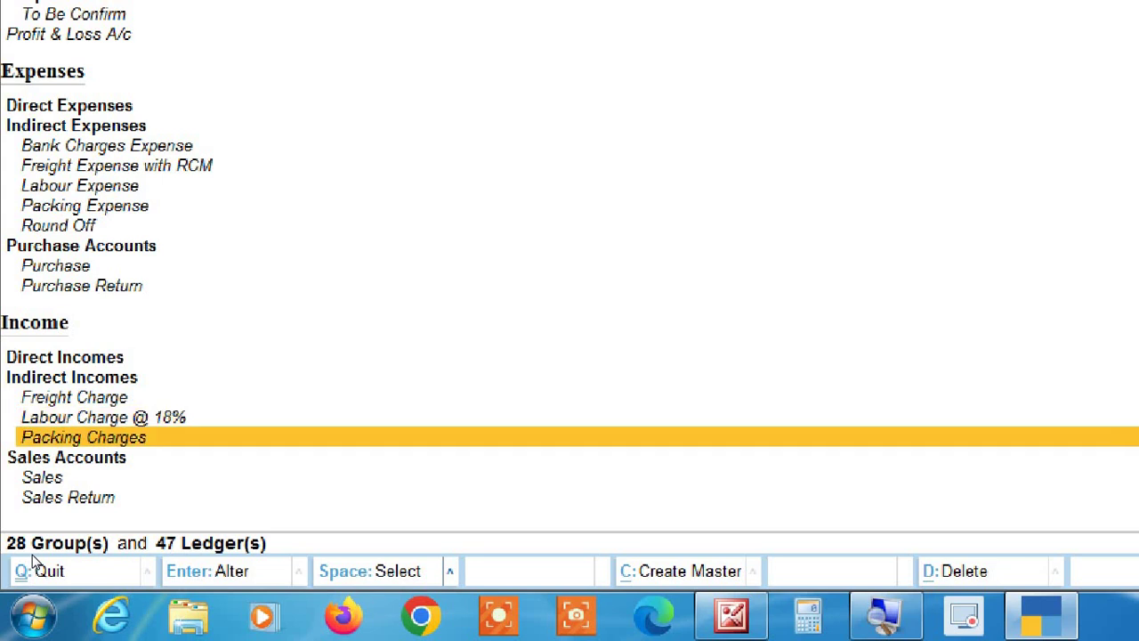
Examine the Sales Accounts group and its Sales and Sales Return ledgers
key(Down)
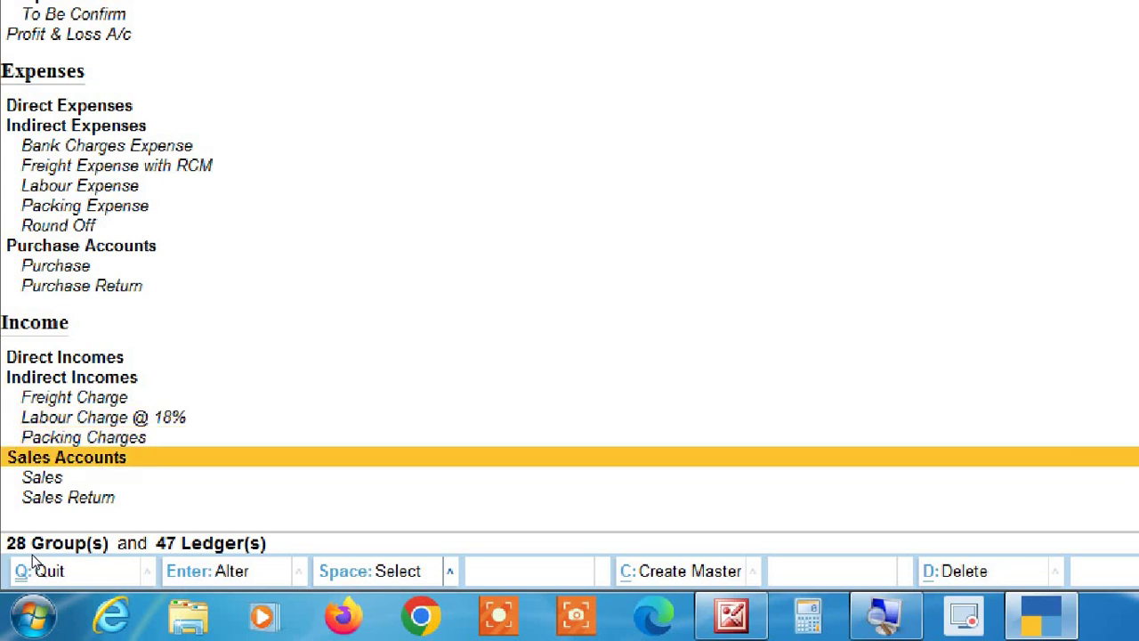
key(Down)
key(Down)
key(Up)
key(Down)
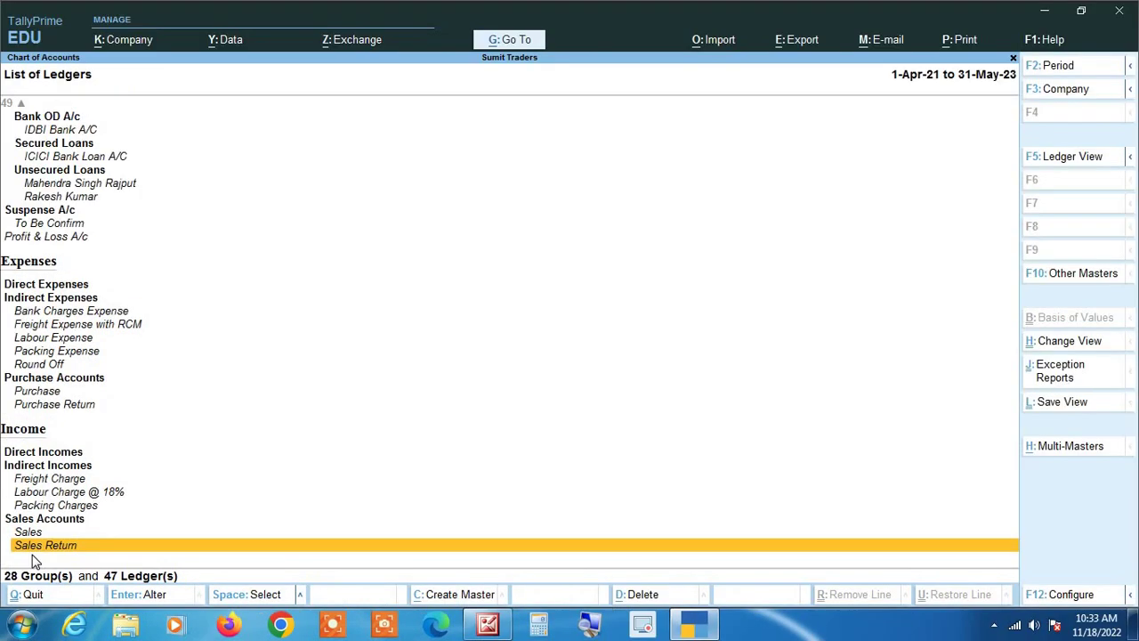
Open the State Bank of India C/A ledger in the Bank Accounts group for alteration
key(Down)
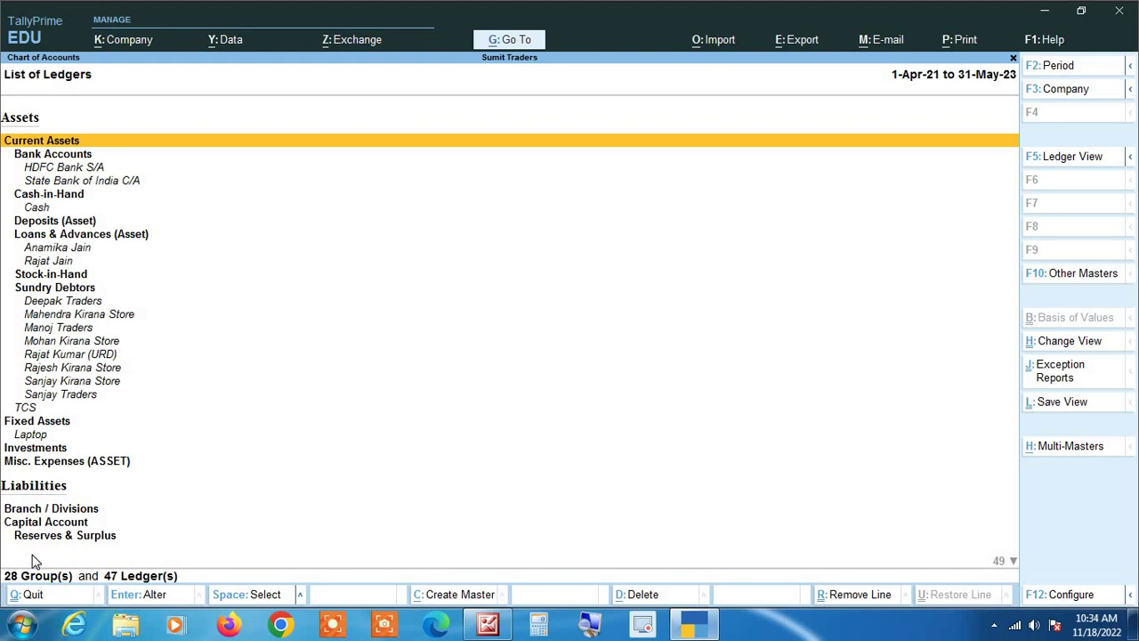
key(Down)
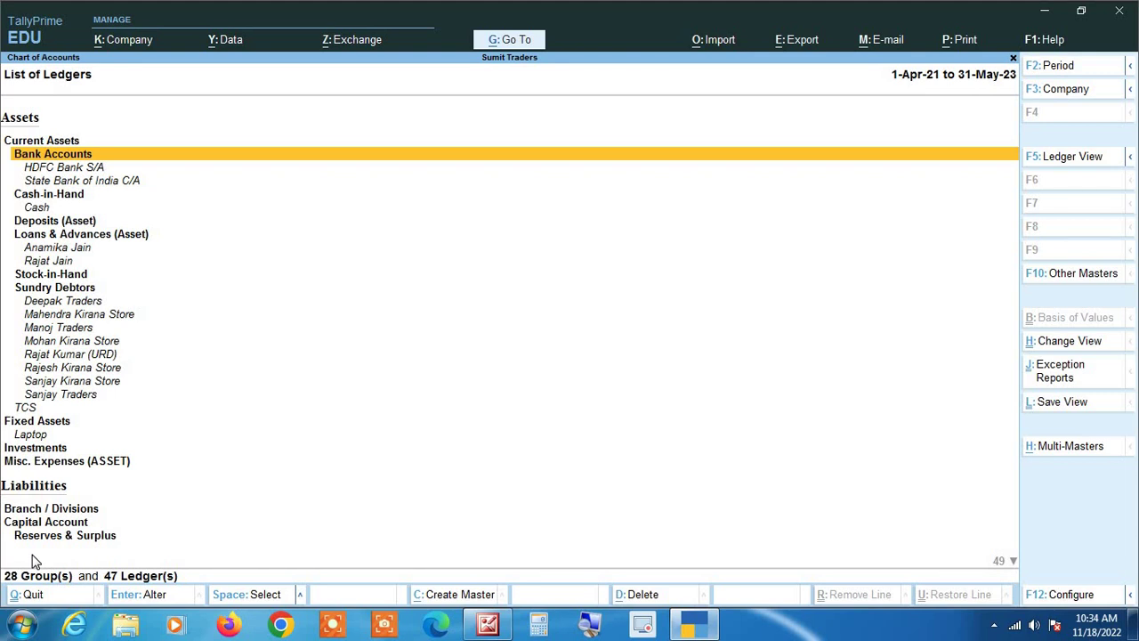
key(Down)
key(Down)
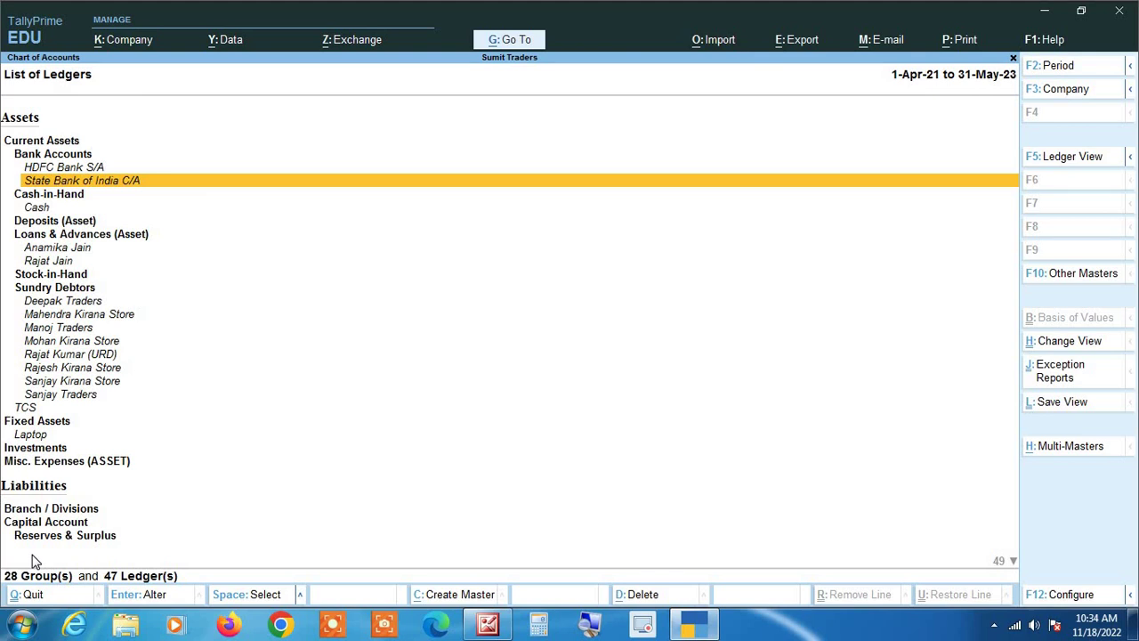
key(Return)
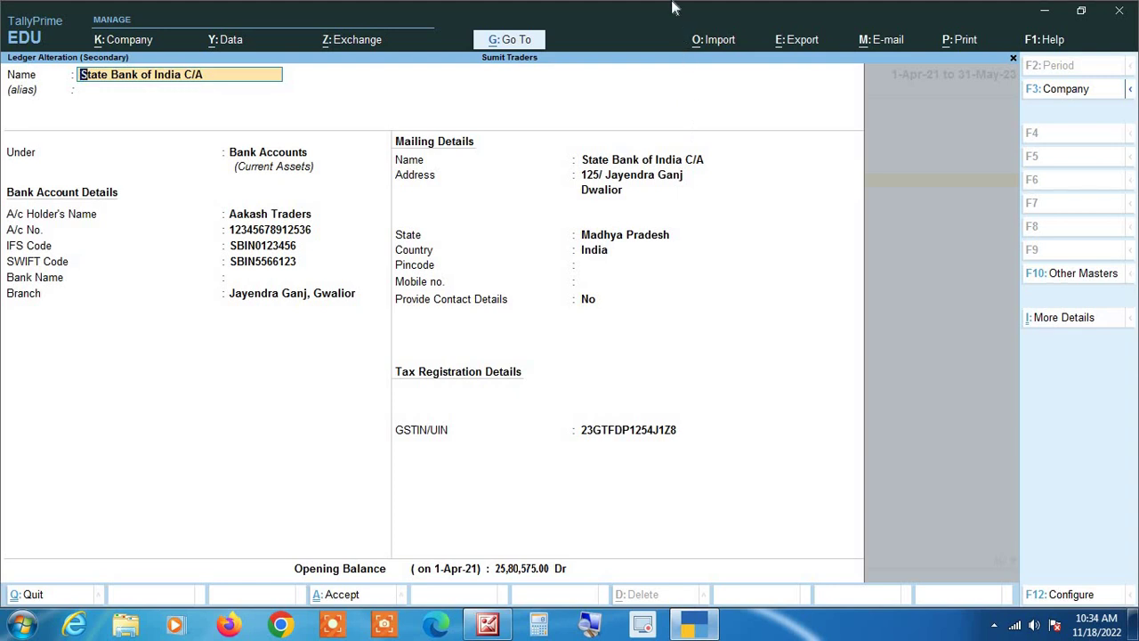
Set the ledger's Bank Name to Not Applicable, keep its other bank, mailing and tax details, and save it
key(Return)
key(Return)
key(Return)
key(Return)
key(Return)
key(Return)
key(Return)
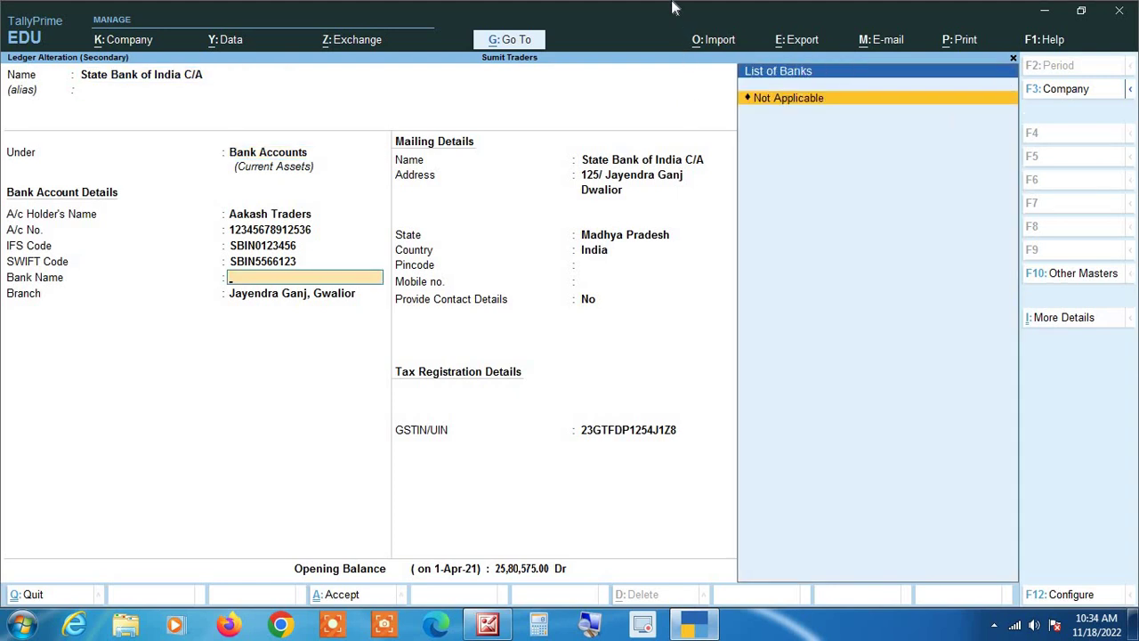
key(Return)
key(Return)
key(Return)
key(Return)
key(Return)
key(Return)
key(Return)
key(Return)
key(Return)
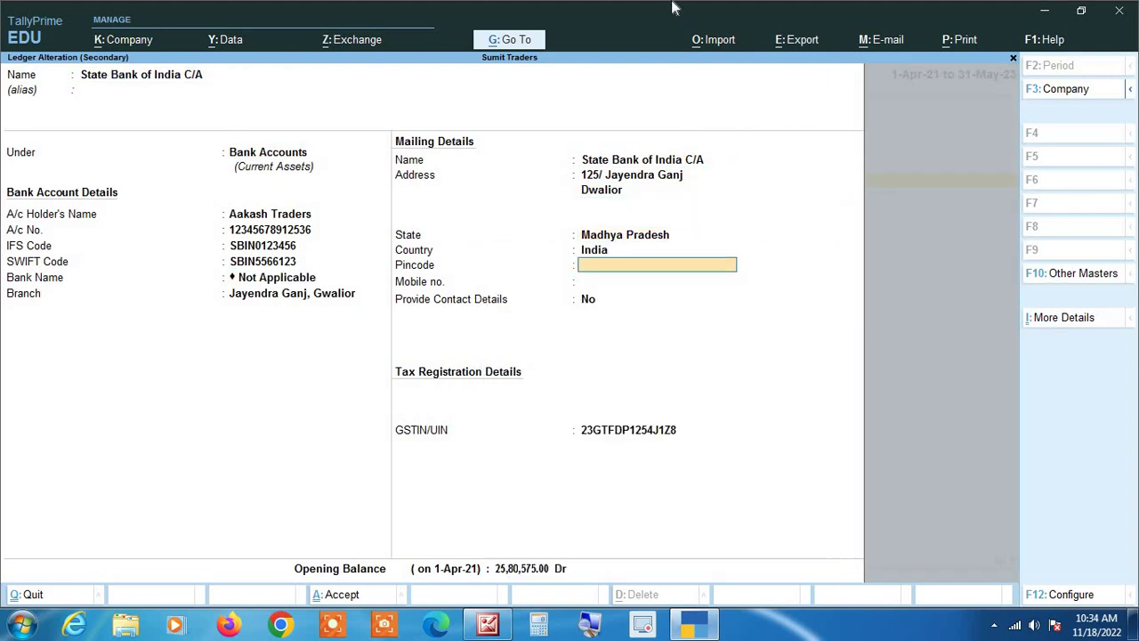
key(Return)
key(Return)
key(Return)
key(Return)
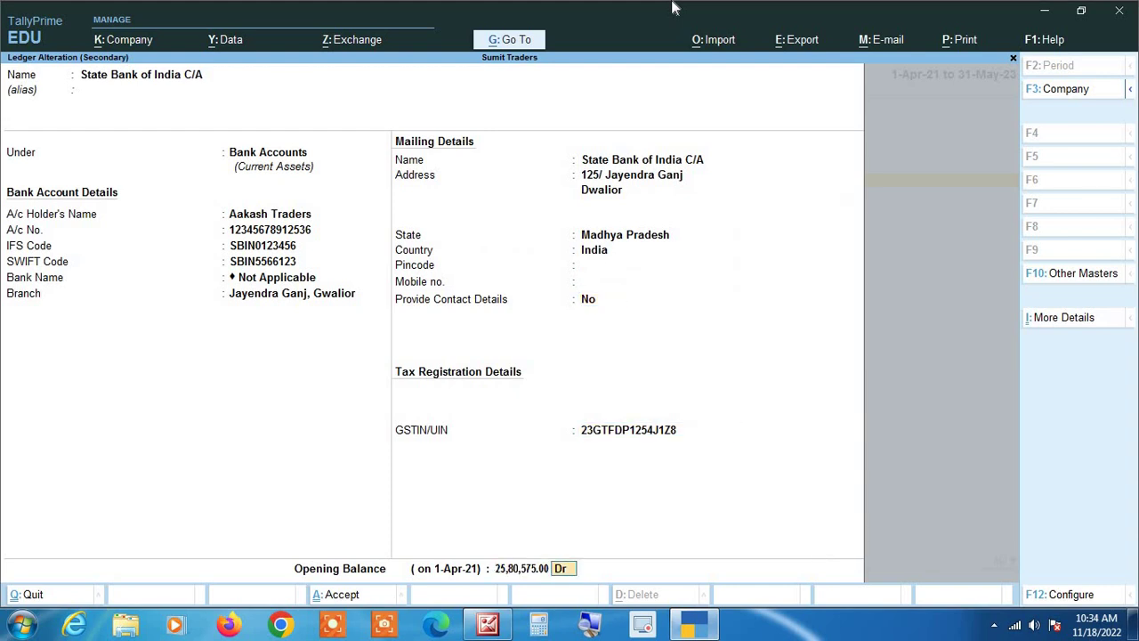
key(Return)
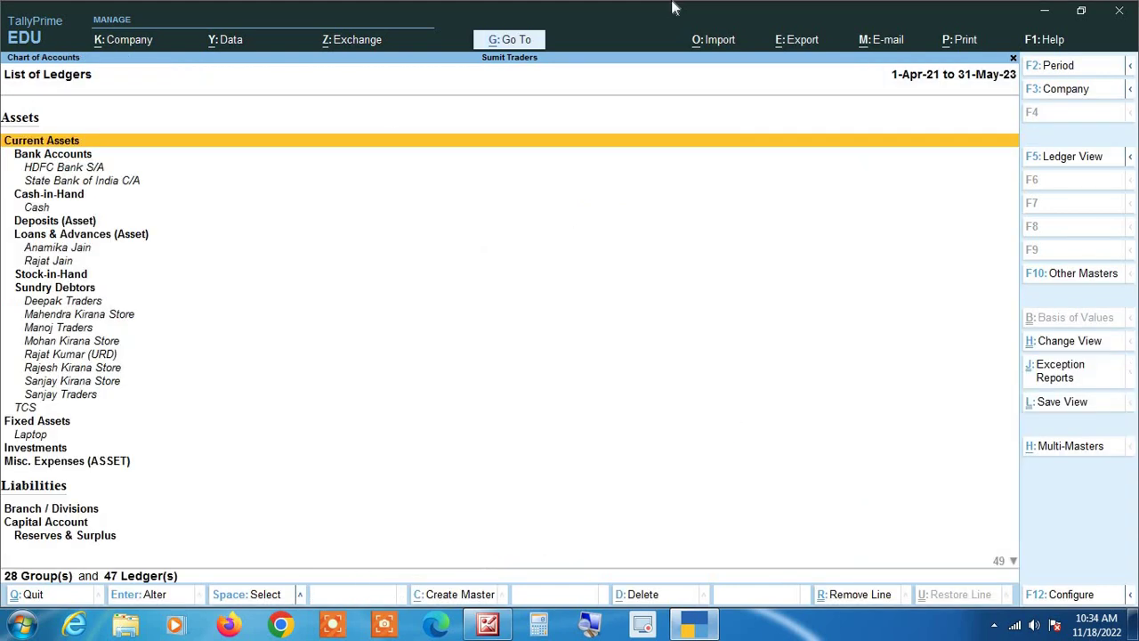
View the Deepak Traders ledger in the Sundry Debtors group, and quit it without saving
key(Down)
key(Down)
key(Down)
key(Down)
key(Down)
key(Down)
key(Down)
key(Down)
key(Down)
key(Down)
key(Down)
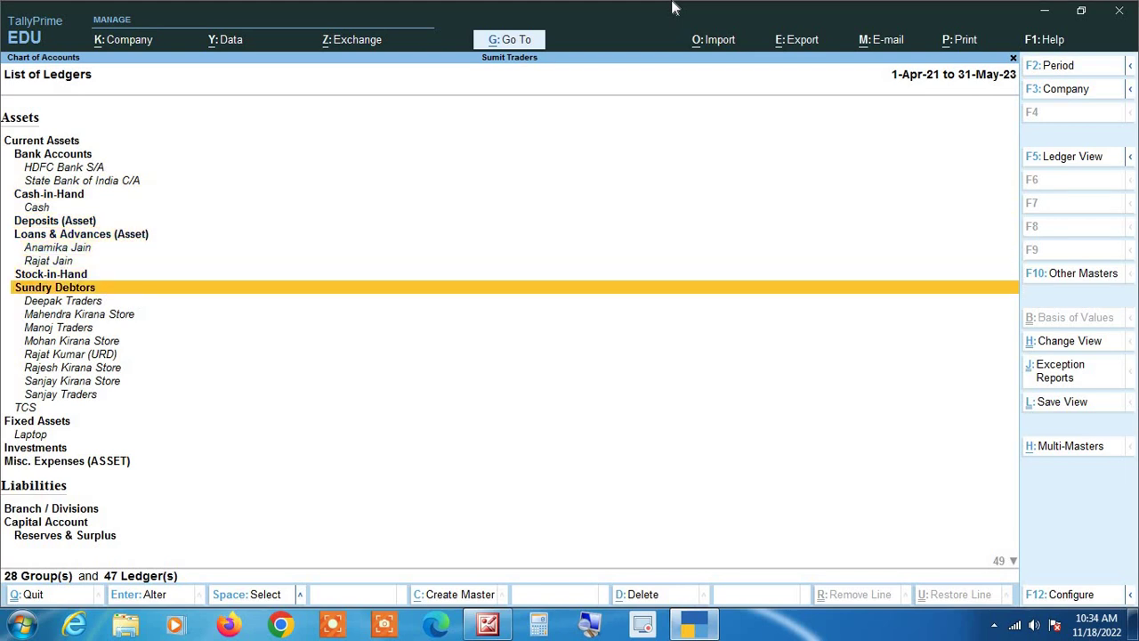
key(Down)
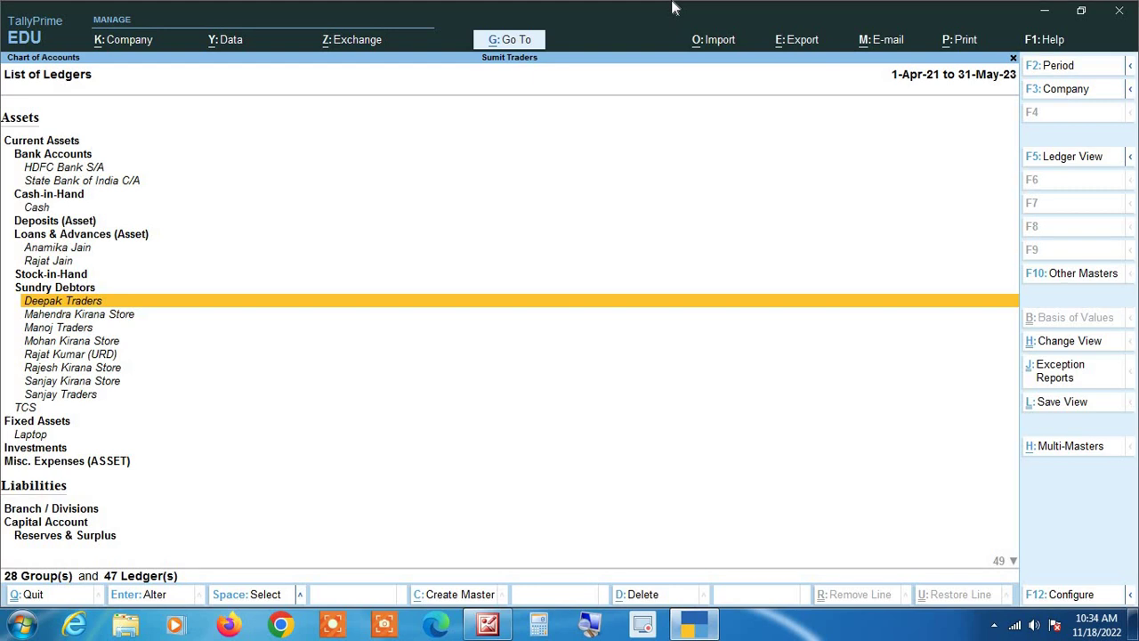
key(Return)
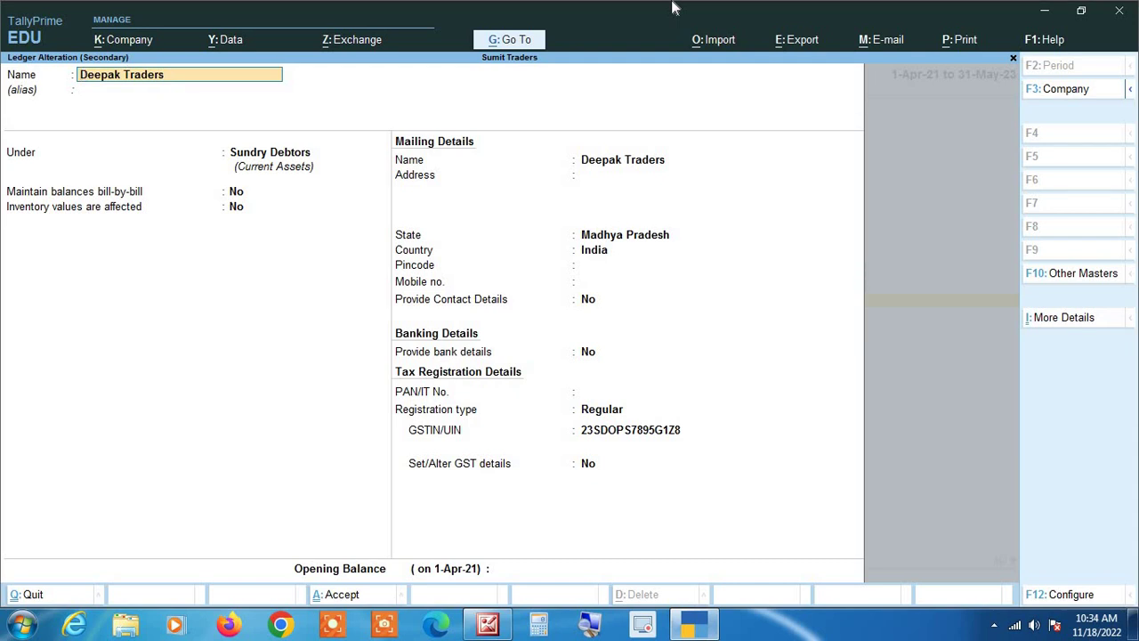
key(Escape)
key(y)
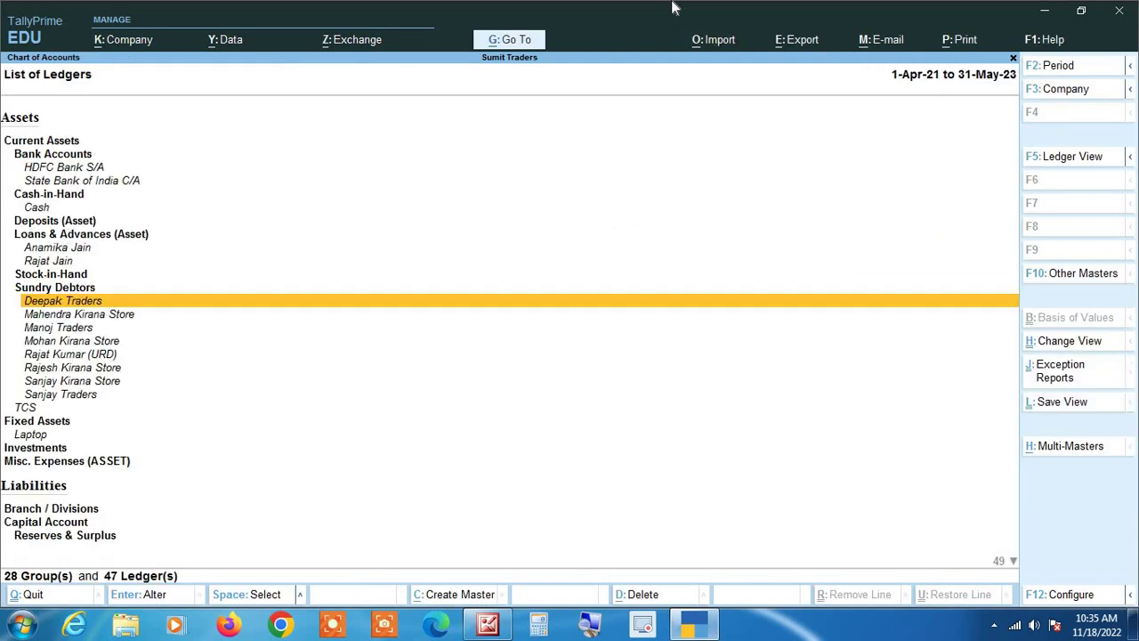
Go back through the Current Assets groups to the HDFC Bank S/A ledger under Bank Accounts
key(Up)
key(Up)
key(Up)
key(Up)
key(Up)
key(Up)
key(Up)
key(Up)
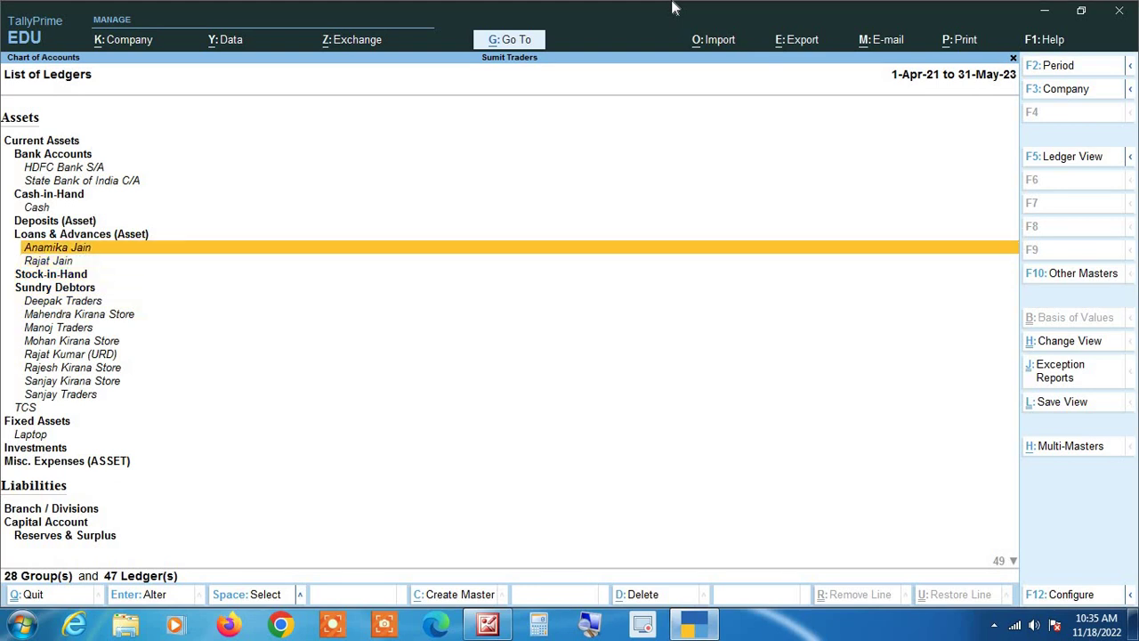
key(Up)
key(Up)
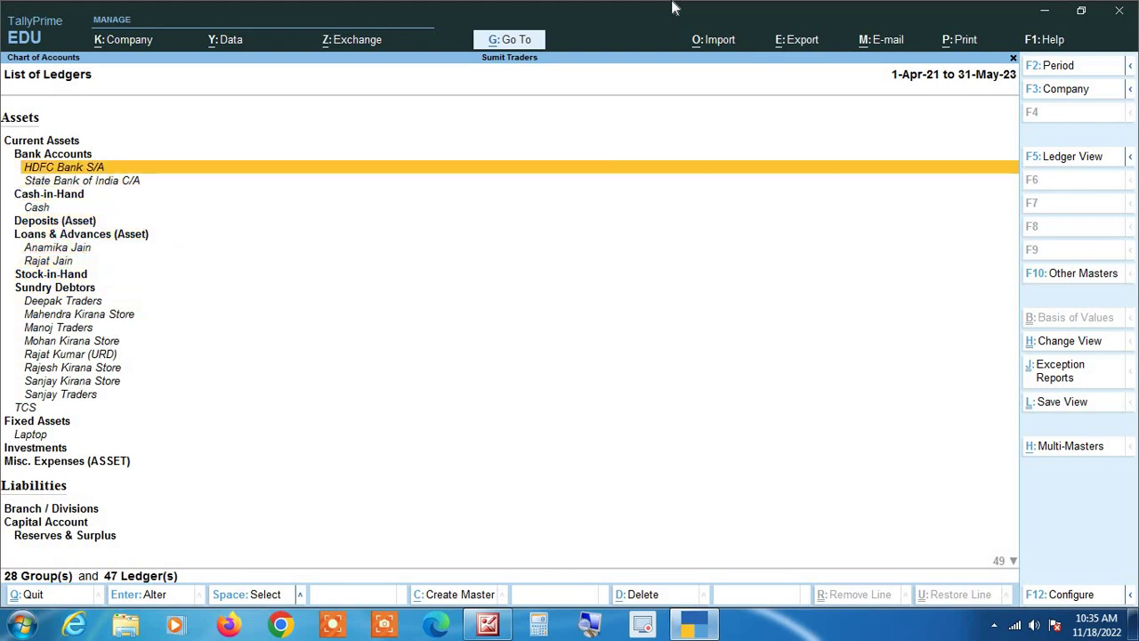